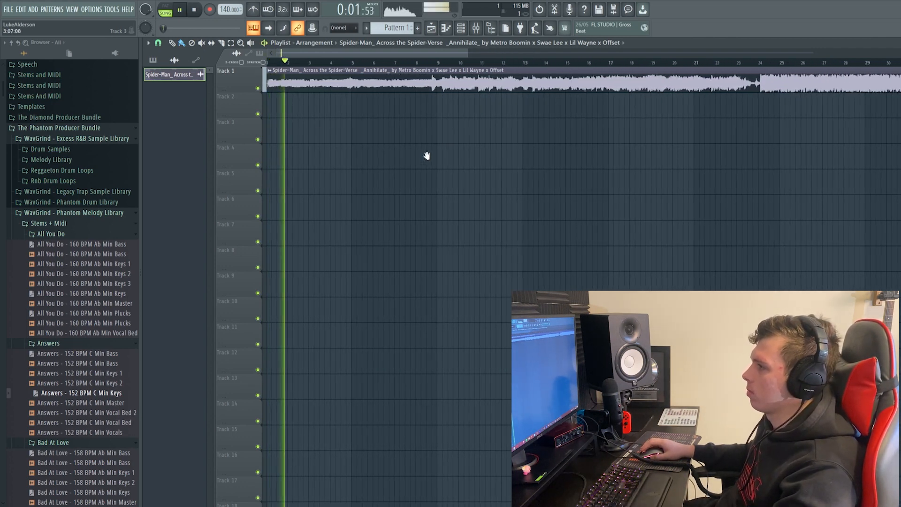
Play the reference song in the playlist from its beginning and from the drop at bar 24
{"action": "scroll", "coordinate": [304, 126], "scroll_direction": "down", "scroll_amount": 1}
{"action": "key", "text": "space"}
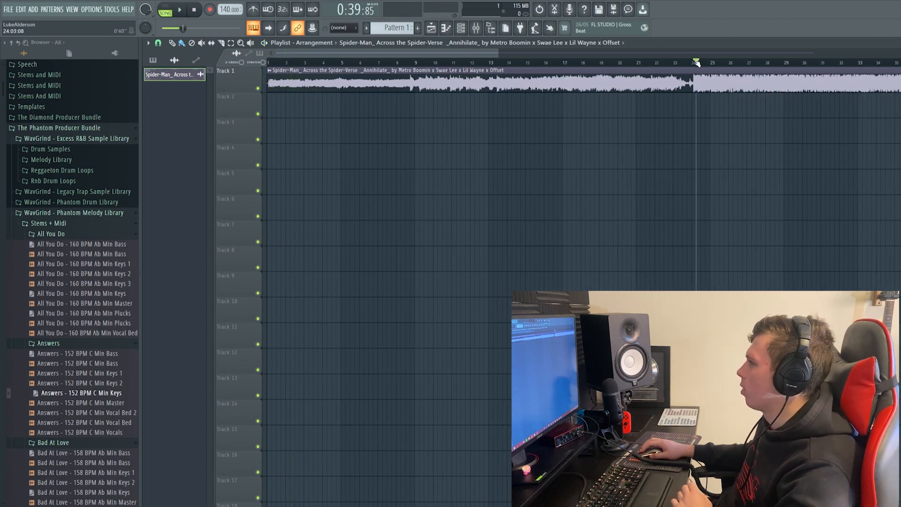
{"action": "key", "text": "space"}
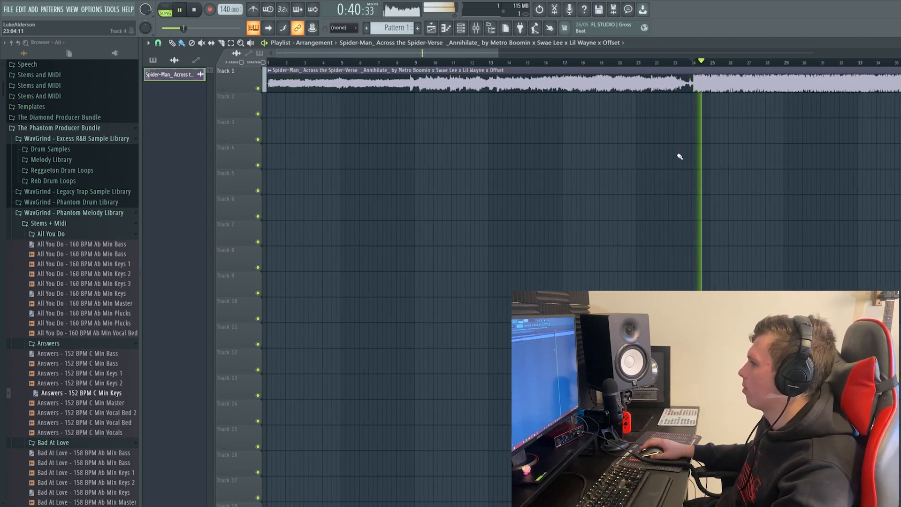
{"action": "scroll", "coordinate": [457, 133], "scroll_direction": "down", "scroll_amount": 1}
{"action": "key", "text": "space"}
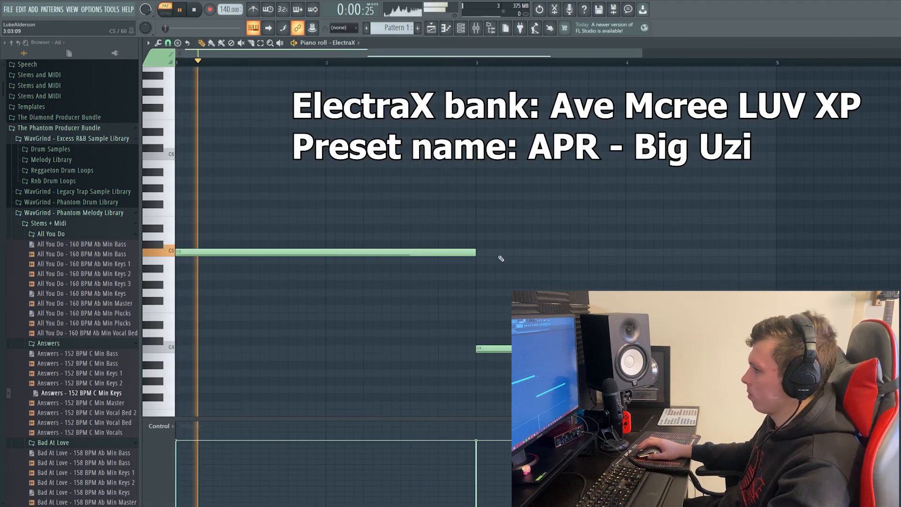
Duplicate the ElectraX C5 and C4 notes so the four-bar sequence repeats from bar 5
{"action": "scroll", "coordinate": [400, 229], "scroll_direction": "down", "scroll_amount": 1}
{"action": "scroll", "coordinate": [402, 229], "scroll_direction": "up", "scroll_amount": 2}
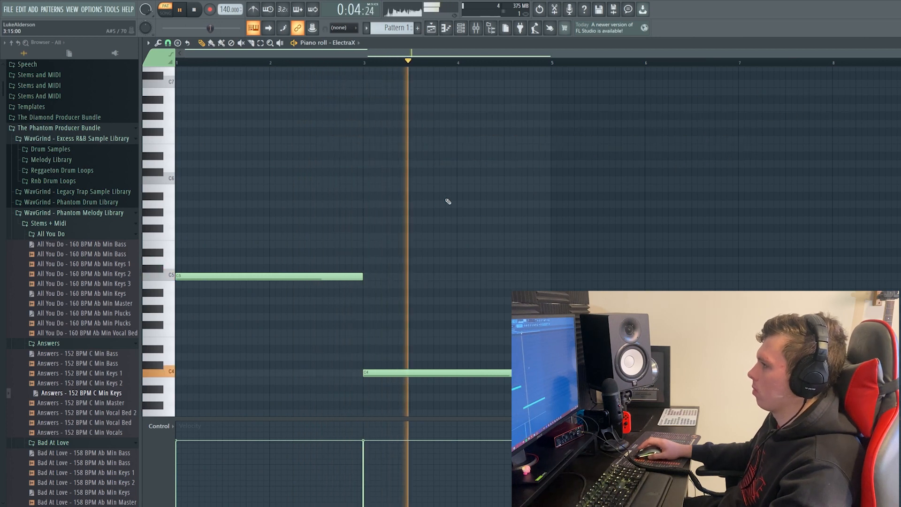
{"action": "key", "text": "ctrl+a"}
{"action": "key", "text": "ctrl+b"}
{"action": "key", "text": "ctrl+d"}
{"action": "left_click", "coordinate": [462, 28]}
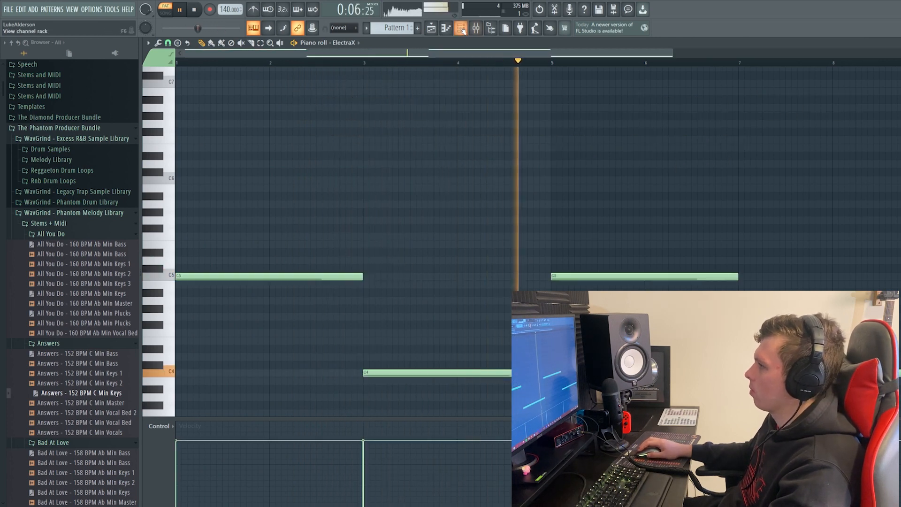
{"action": "key", "text": "space"}
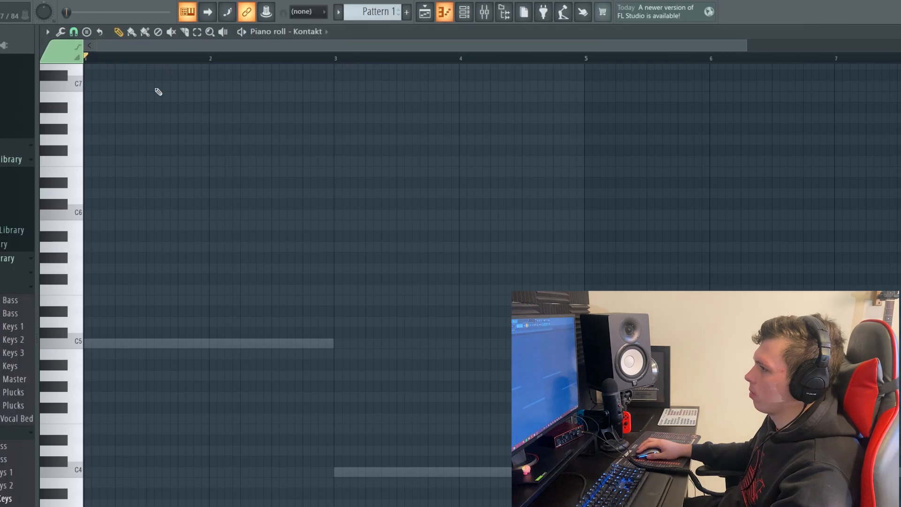
Place short C5, G#5, G5 and C#5 notes in bar 1 of the Kontakt piano part and play them
{"action": "key", "text": "ctrl+v"}
{"action": "left_click", "coordinate": [124, 258]}
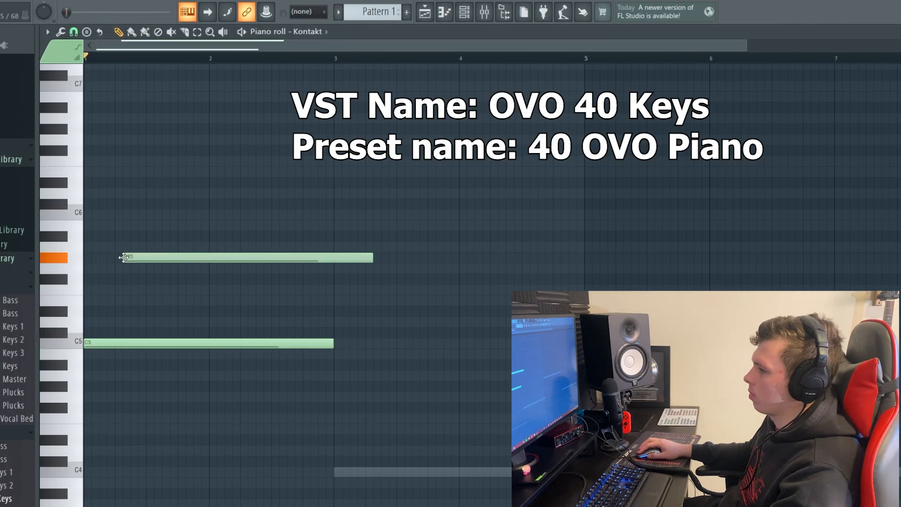
{"action": "left_click", "coordinate": [148, 270]}
{"action": "left_click_drag", "start_coordinate": [166, 283], "coordinate": [170, 334]}
{"action": "scroll", "coordinate": [408, 303], "scroll_direction": "up", "scroll_amount": 3}
{"action": "key", "text": "space"}
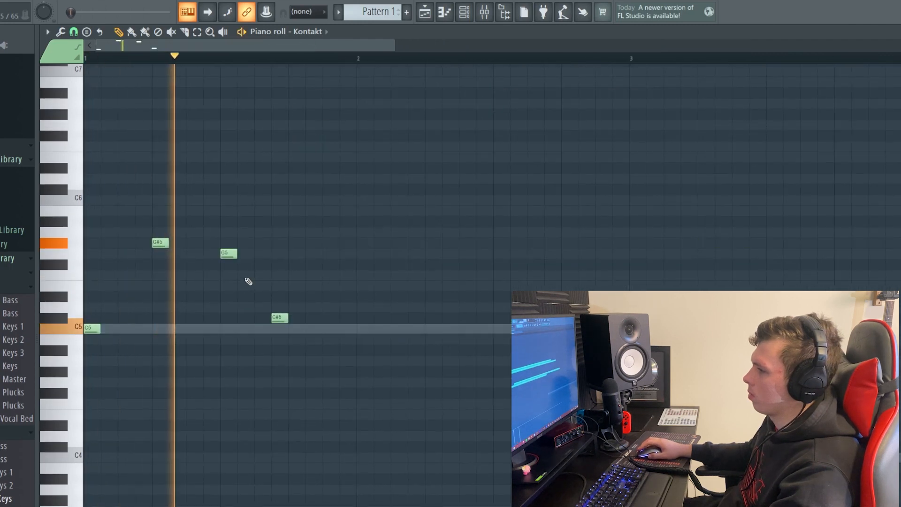
Tighten the G#5, G5 and C#5 notes to half-beat spacing after the C5 and play the result
{"action": "key", "text": "space"}
{"action": "left_click", "coordinate": [160, 242]}
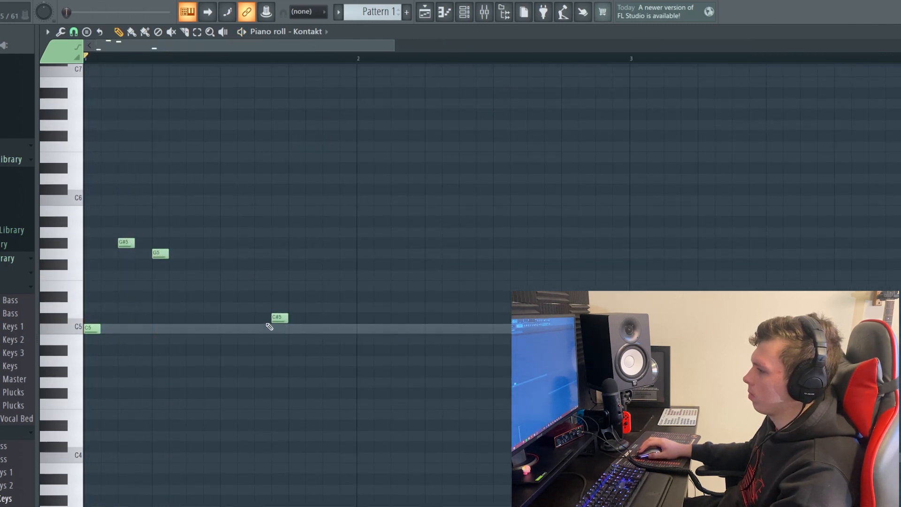
{"action": "key", "text": "space"}
{"action": "key", "text": "space"}
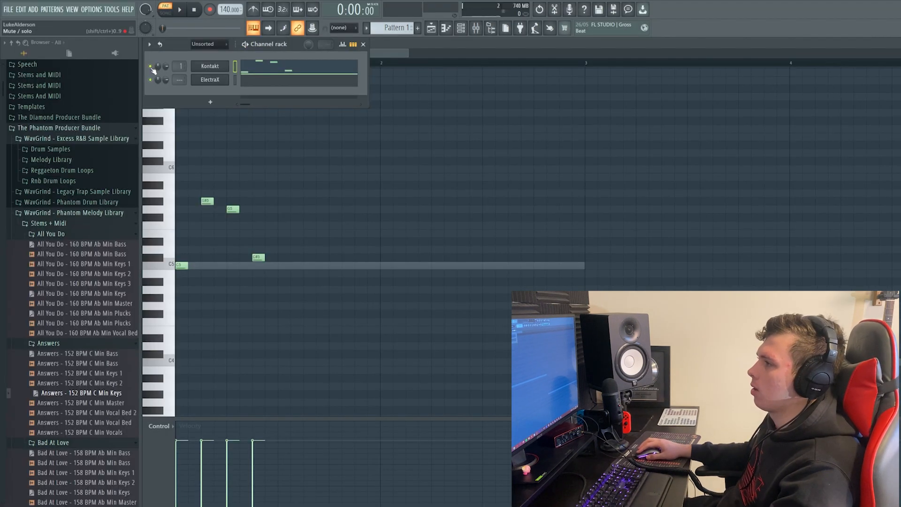
Solo the Kontakt channel to audition its four-note melody and return to the piano roll
{"action": "left_click", "coordinate": [152, 68], "text": "ctrl"}
{"action": "key", "text": "space"}
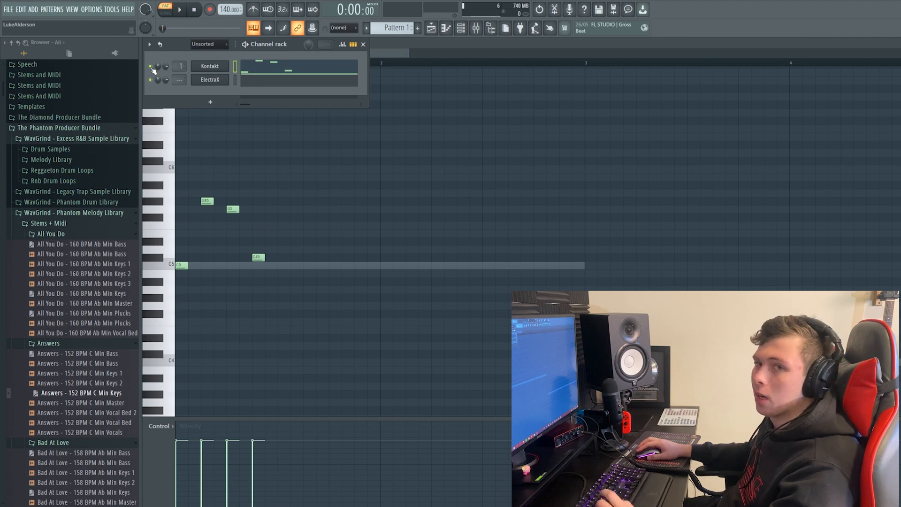
{"action": "left_click", "coordinate": [394, 54]}
{"action": "key", "text": "space"}
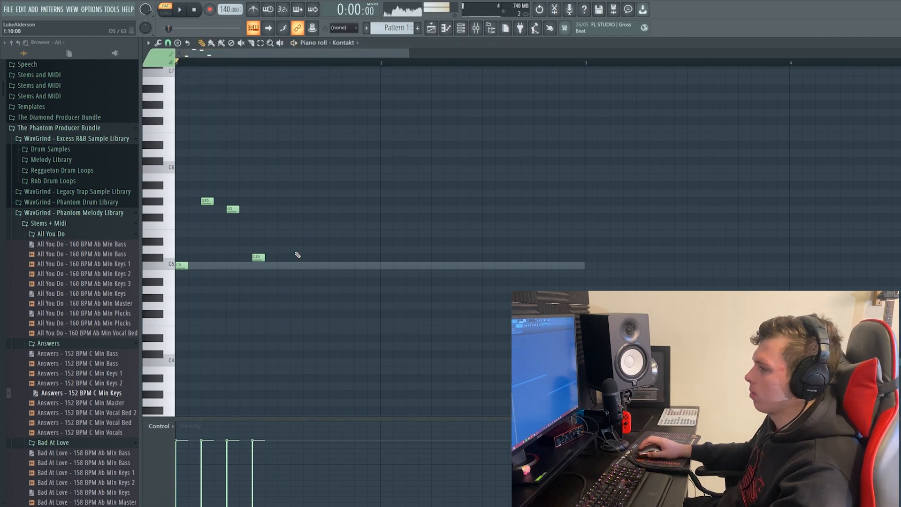
Transpose the Kontakt notes up an octave and add a C6 note half a beat after the C#6
{"action": "key", "text": "ctrl+Up"}
{"action": "scroll", "coordinate": [312, 227], "scroll_direction": "up", "scroll_amount": 1}
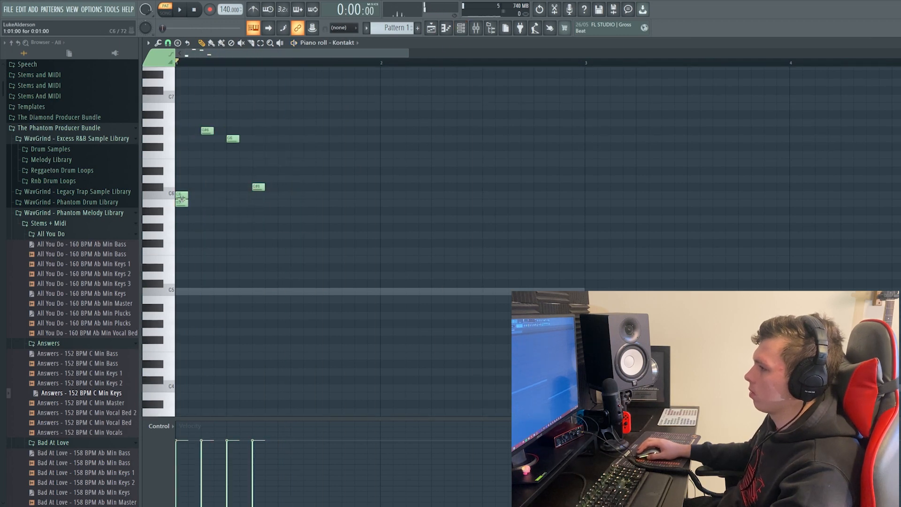
{"action": "left_click_drag", "start_coordinate": [277, 204], "coordinate": [277, 195]}
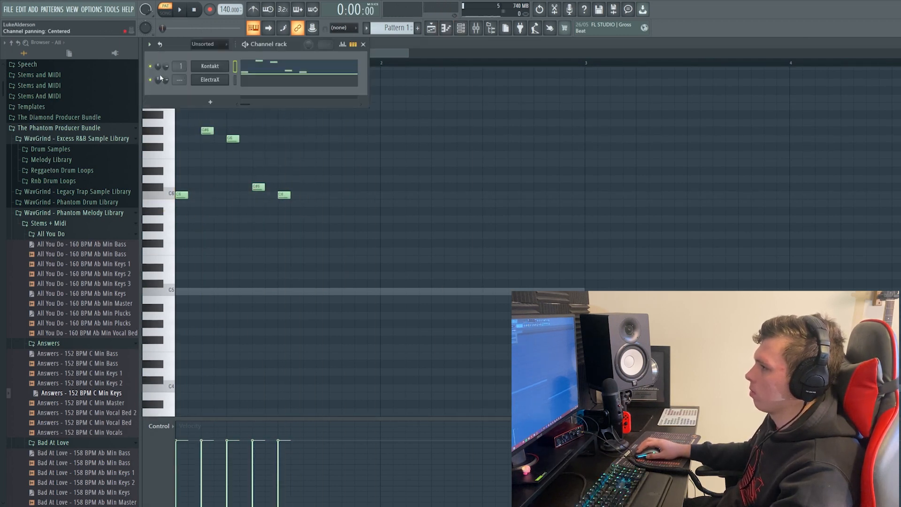
Finish the bar 1 melody with G#5, G5 and C#5 notes, repeat it in bar 2 and play it
{"action": "left_click", "coordinate": [306, 219]}
{"action": "key", "text": "ctrl+b"}
{"action": "key", "text": "ctrl+Down"}
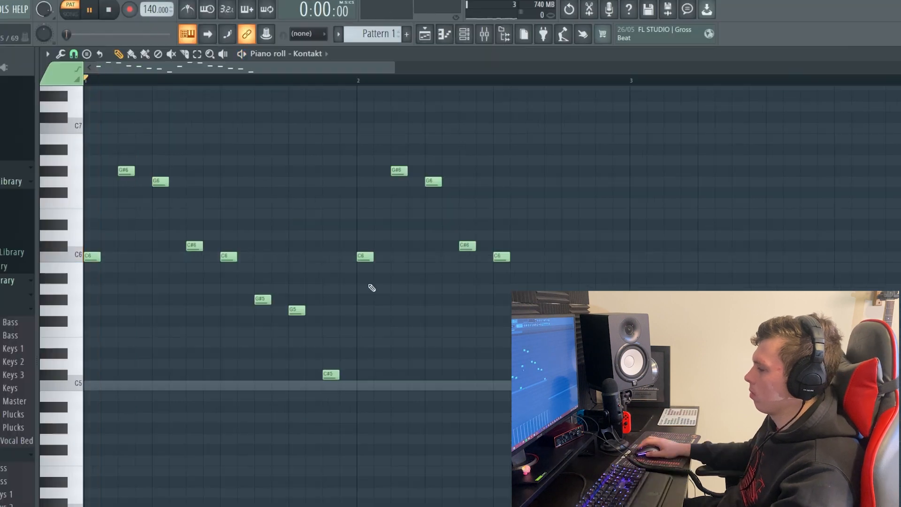
{"action": "key", "text": "space"}
{"action": "scroll", "coordinate": [360, 307], "scroll_direction": "down", "scroll_amount": 1}
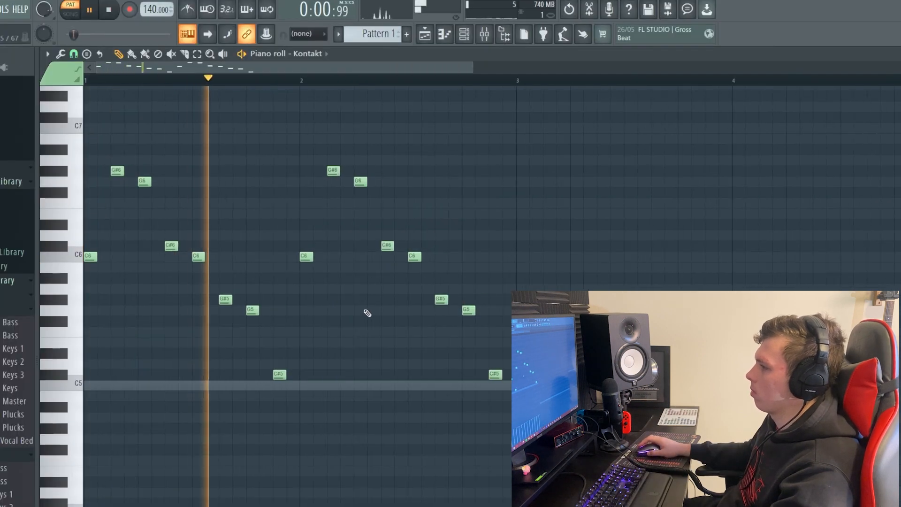
Select the Kontakt #2 channel with the 40 B40 preset and open its piano roll
{"action": "key", "text": "F6"}
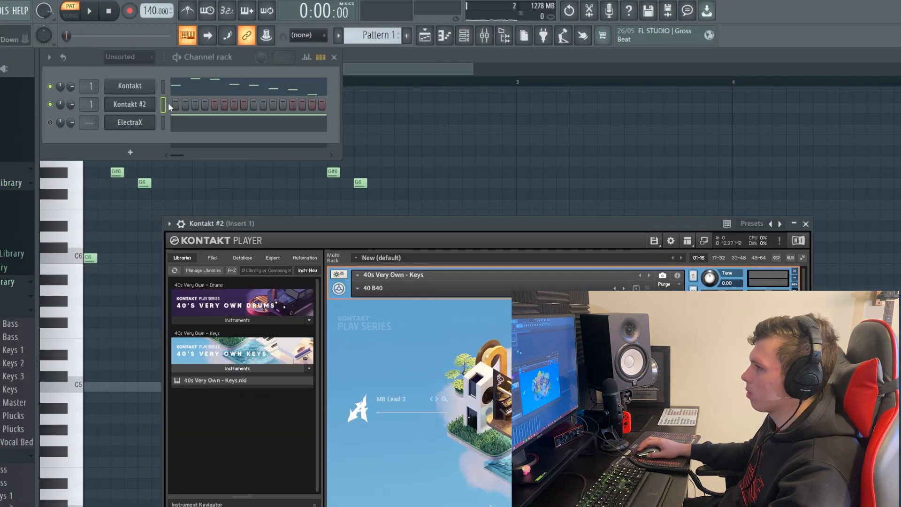
{"action": "left_click", "coordinate": [165, 103]}
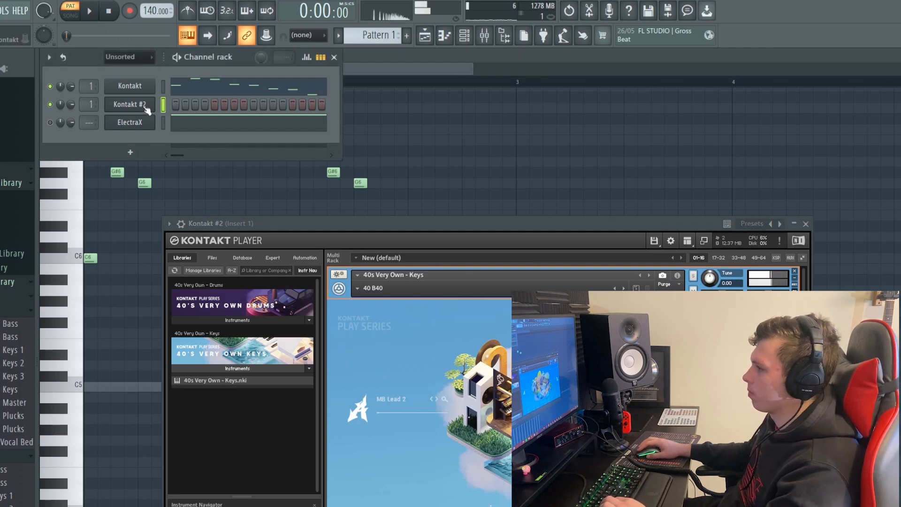
{"action": "key", "text": "F7"}
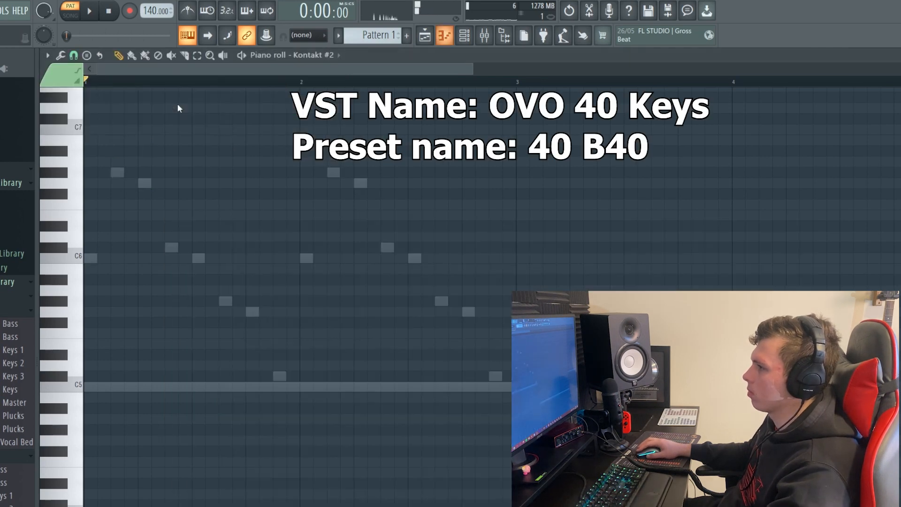
Add a G#6 note at the start of bar 1, lengthen it to three beats and audition it
{"action": "left_click", "coordinate": [92, 174]}
{"action": "key", "text": "space"}
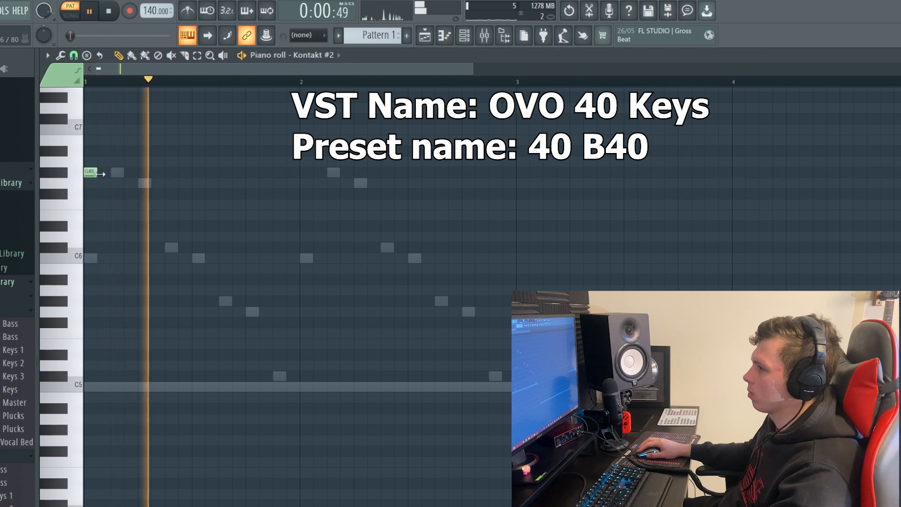
{"action": "left_click_drag", "start_coordinate": [97, 173], "coordinate": [245, 173]}
{"action": "left_click", "coordinate": [465, 40]}
{"action": "key", "text": "space"}
{"action": "key", "text": "space"}
{"action": "left_click", "coordinate": [464, 38]}
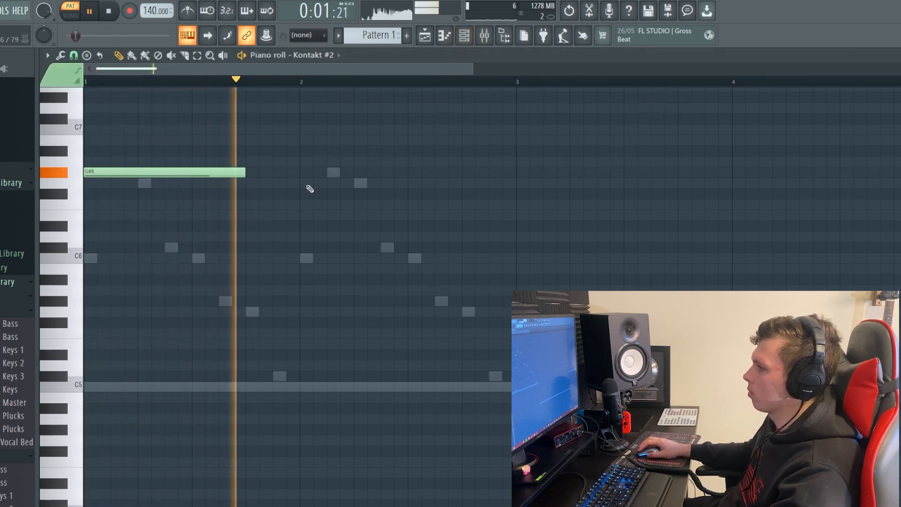
Extend the G#6 note to fill bar 1 and add a G6 note filling bar 2
{"action": "left_click", "coordinate": [305, 182]}
{"action": "left_click_drag", "start_coordinate": [245, 172], "coordinate": [301, 171]}
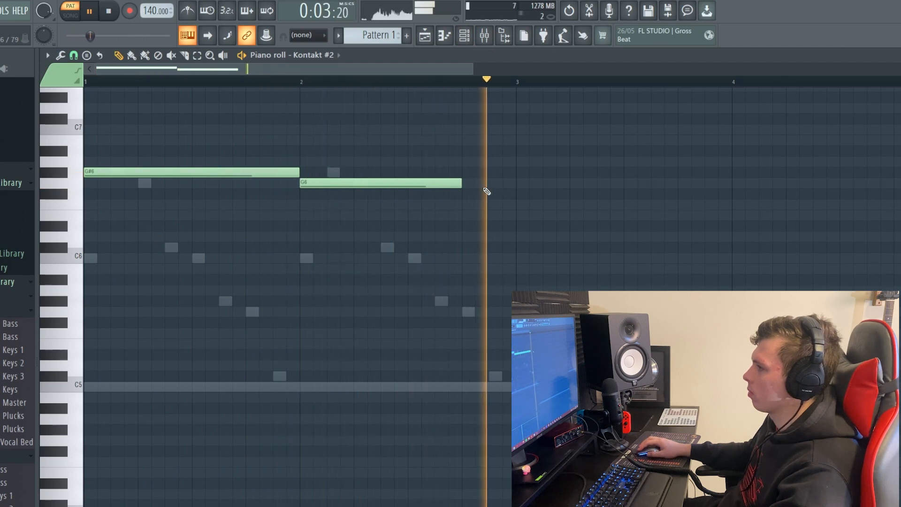
{"action": "key", "text": "space"}
{"action": "key", "text": "space"}
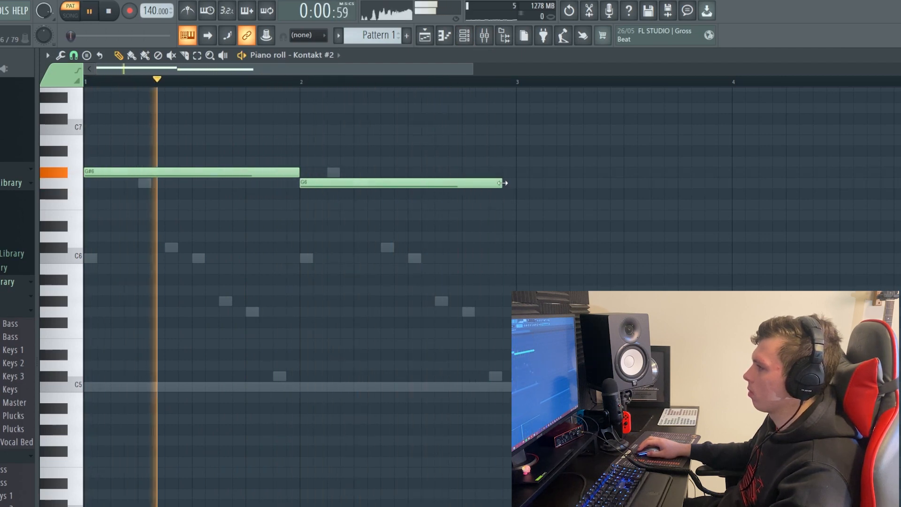
{"action": "left_click_drag", "start_coordinate": [505, 183], "coordinate": [517, 187]}
Duplicate the G#6 and G6 notes into bars 3 and 4 and lower the copies by an octave
{"action": "key", "text": "ctrl+a"}
{"action": "key", "text": "ctrl+b"}
{"action": "key", "text": "ctrl+Down"}
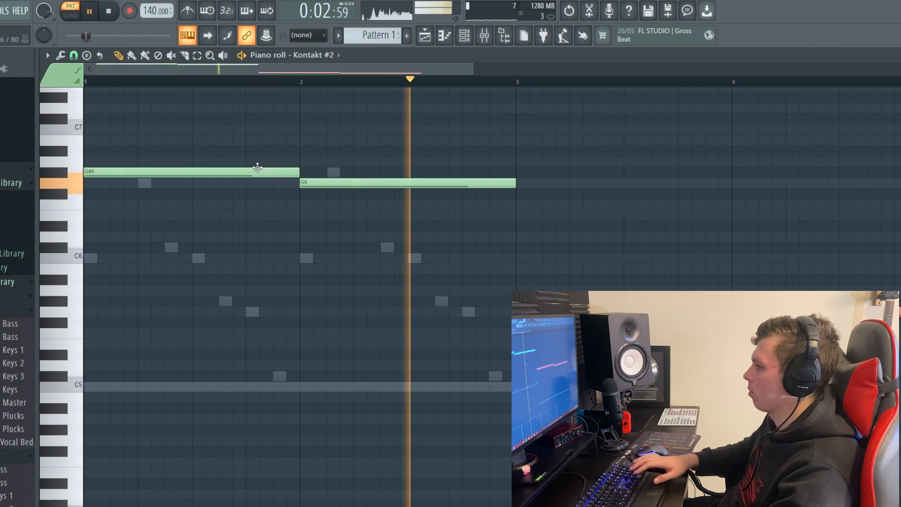
{"action": "key", "text": "ctrl+d"}
{"action": "scroll", "coordinate": [370, 332], "scroll_direction": "down", "scroll_amount": 3}
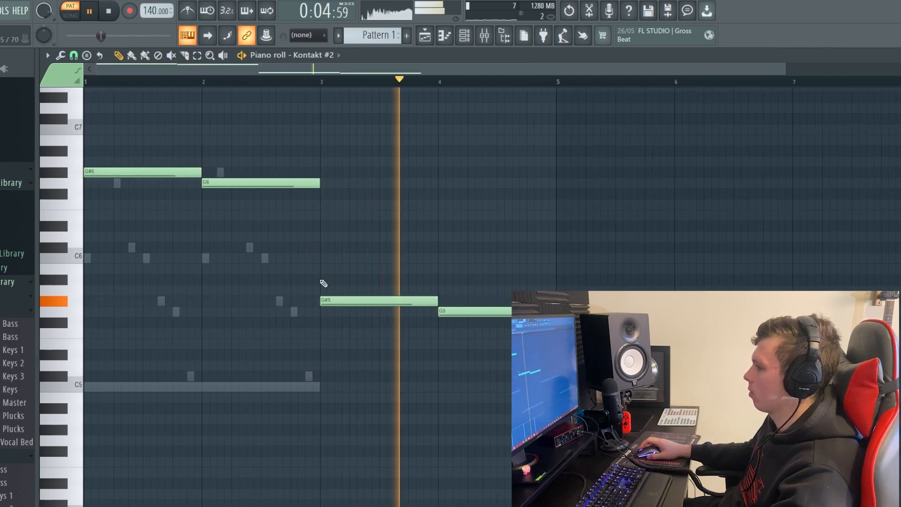
Repeat the Kontakt melody over bars 3 and 4, and layer G#6 and G6 with C5 notes there in Kontakt #2
{"action": "double_click", "coordinate": [309, 376]}
{"action": "key", "text": "ctrl+b"}
{"action": "key", "text": "ctrl+d"}
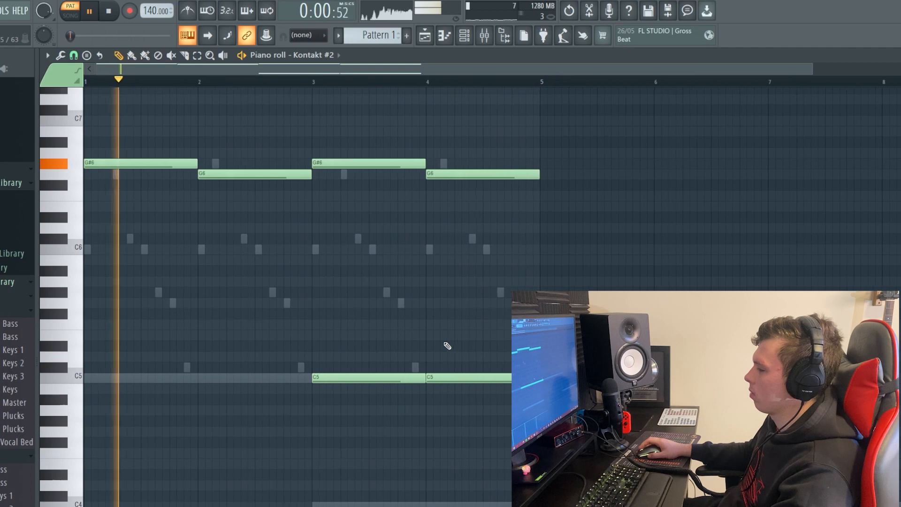
Play through the four-bar Kontakt #2 part together with the other melody layers
{"action": "left_click_drag", "start_coordinate": [311, 322], "coordinate": [433, 336]}
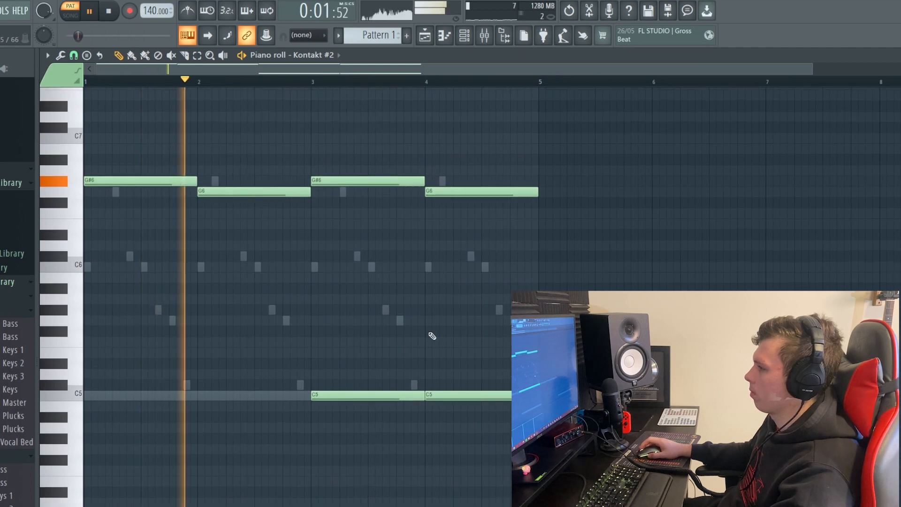
{"action": "scroll", "coordinate": [432, 336], "scroll_direction": "up", "scroll_amount": 1}
{"action": "scroll", "coordinate": [423, 337], "scroll_direction": "up", "scroll_amount": 1}
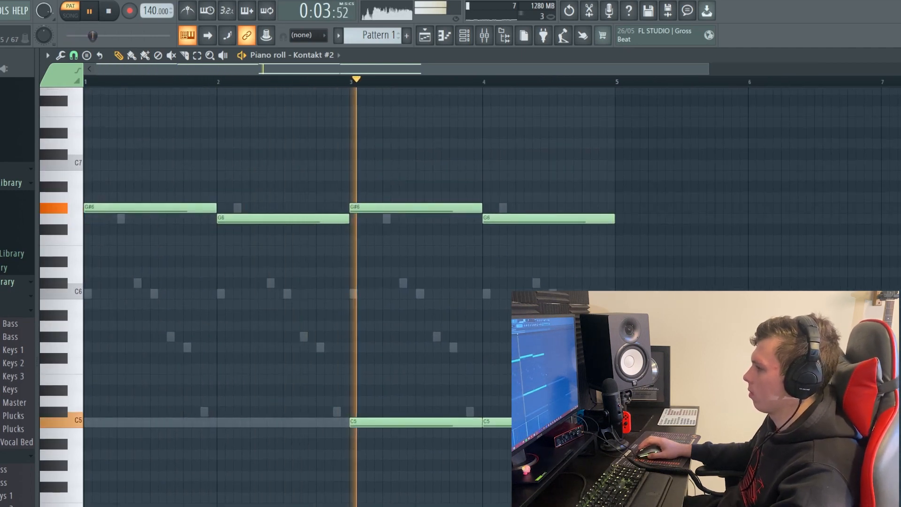
{"action": "scroll", "coordinate": [422, 347], "scroll_direction": "down", "scroll_amount": 1}
{"action": "scroll", "coordinate": [513, 291], "scroll_direction": "down", "scroll_amount": 3}
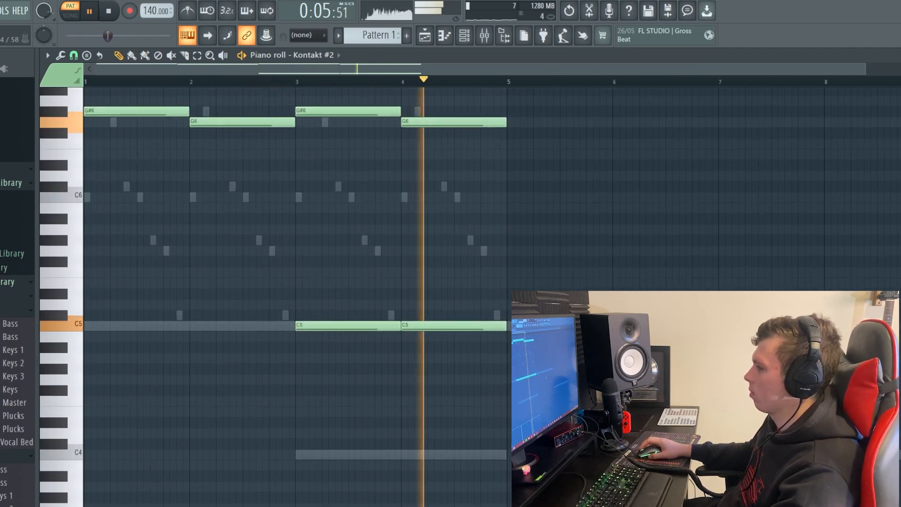
{"action": "scroll", "coordinate": [512, 277], "scroll_direction": "up", "scroll_amount": 1}
{"action": "scroll", "coordinate": [512, 277], "scroll_direction": "up", "scroll_amount": 1}
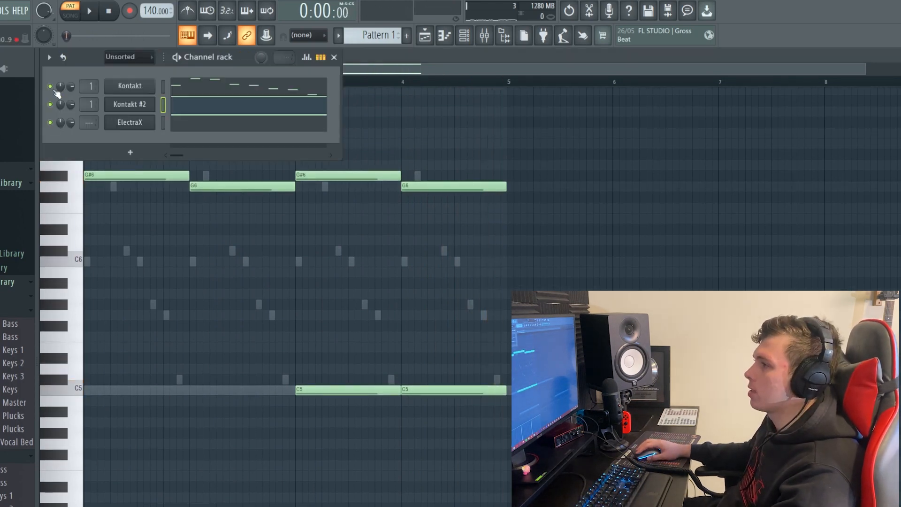
Solo and play the Kontakt and Kontakt #2 channels in turn to compare the layers
{"action": "key", "text": "space"}
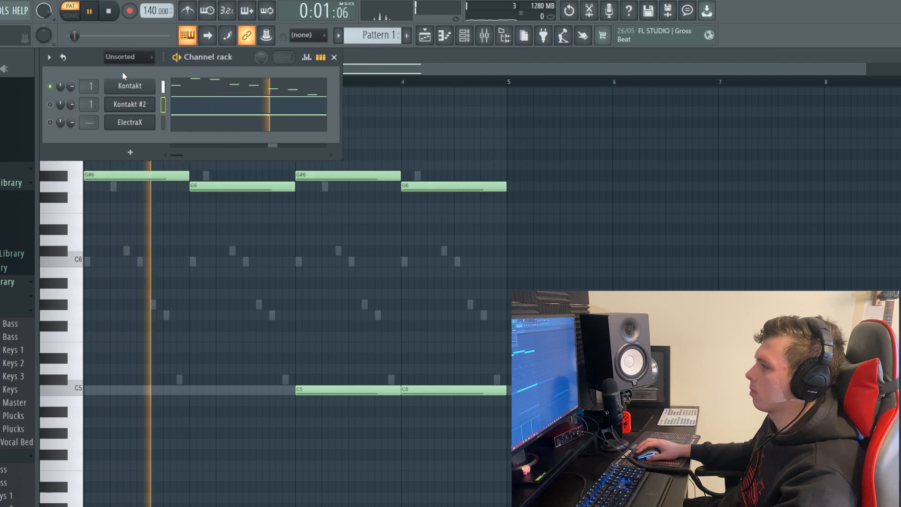
{"action": "key", "text": "space"}
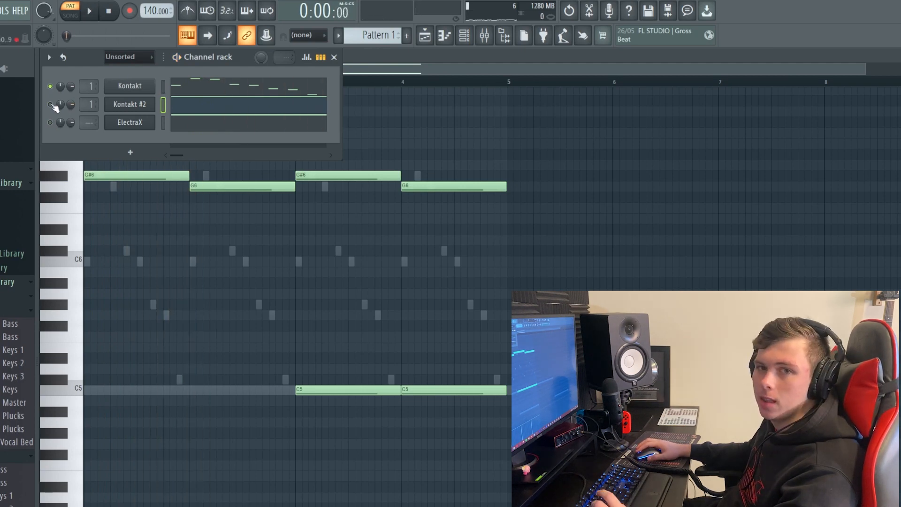
{"action": "key", "text": "space"}
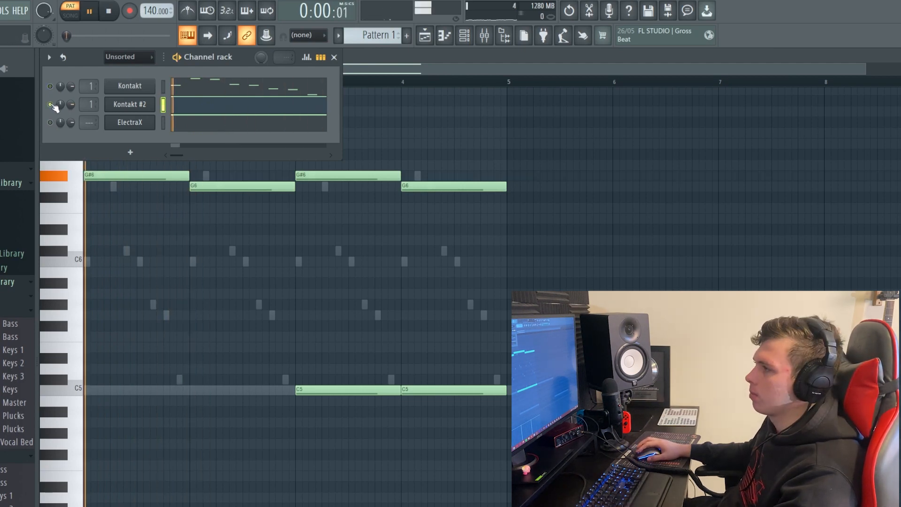
{"action": "left_click", "coordinate": [396, 70]}
{"action": "key", "text": "space"}
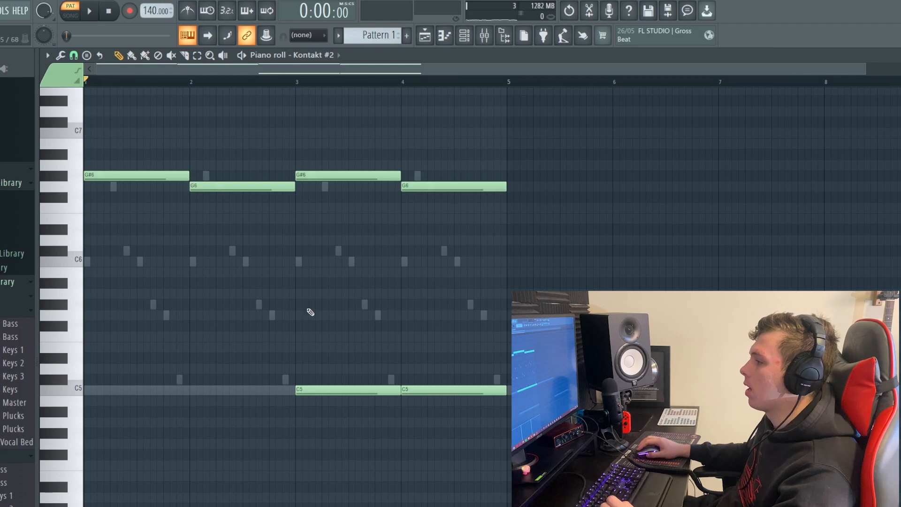
{"action": "left_click_drag", "start_coordinate": [335, 376], "coordinate": [455, 427]}
{"action": "left_click", "coordinate": [348, 381], "text": "ctrl"}
{"action": "left_click_drag", "start_coordinate": [338, 353], "coordinate": [453, 425]}
{"action": "left_click", "coordinate": [490, 439], "text": "ctrl"}
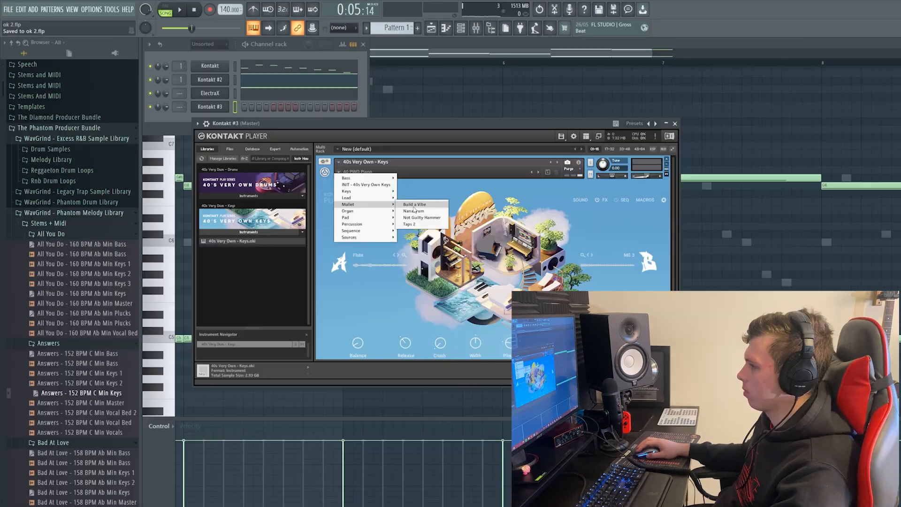
Load the Build a Vibe mallet preset in Kontakt #3 and select that channel for note entry
{"action": "left_click", "coordinate": [413, 207]}
{"action": "left_click", "coordinate": [234, 108]}
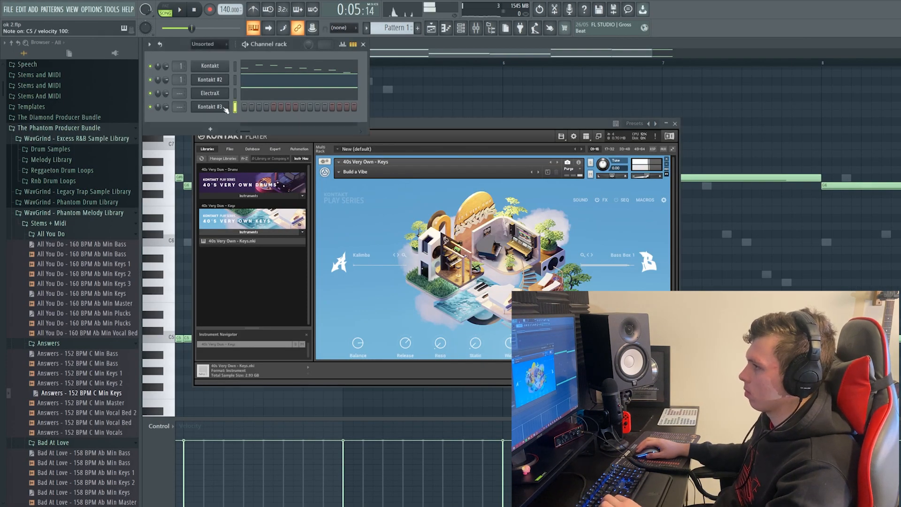
Write a Kontakt #3 melody with C6, G6, G#6, C#7 in bar 1 and C6, G6, G#6, C7 in bar 2, and play it
{"action": "left_click", "coordinate": [176, 278]}
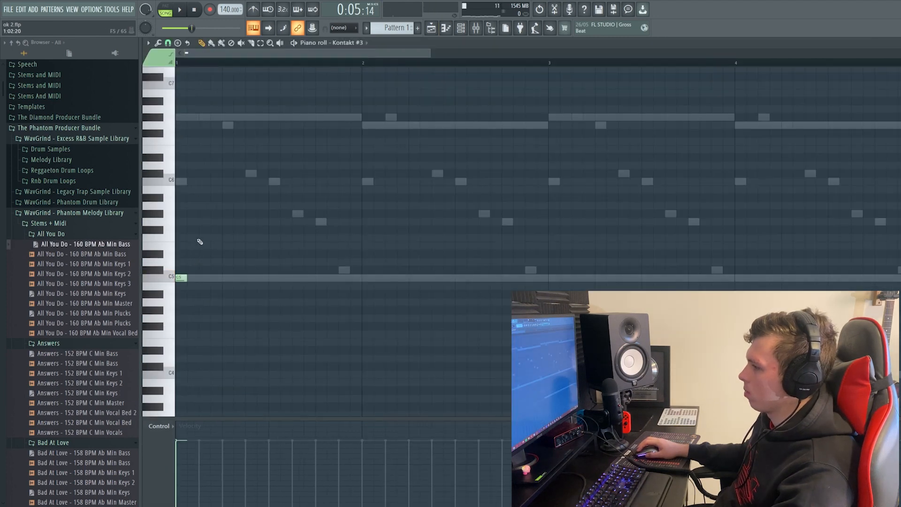
{"action": "left_click", "coordinate": [201, 222]}
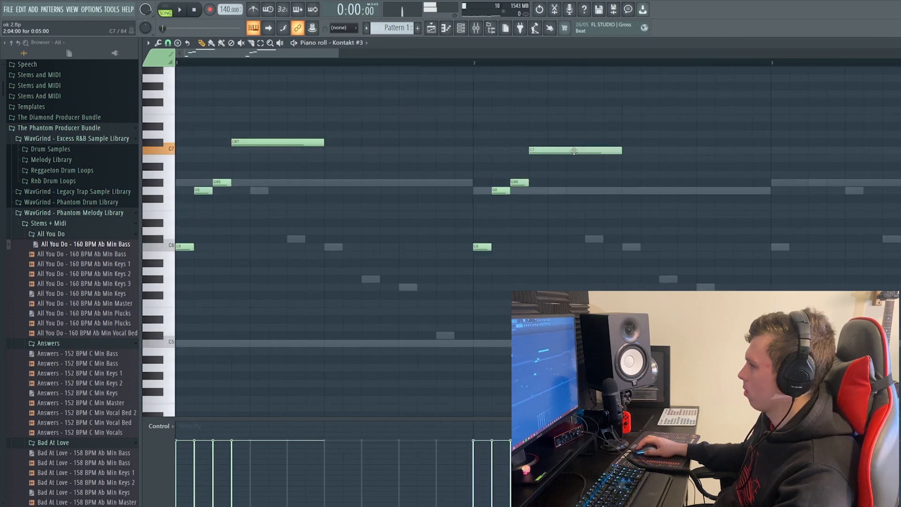
{"action": "key", "text": "space"}
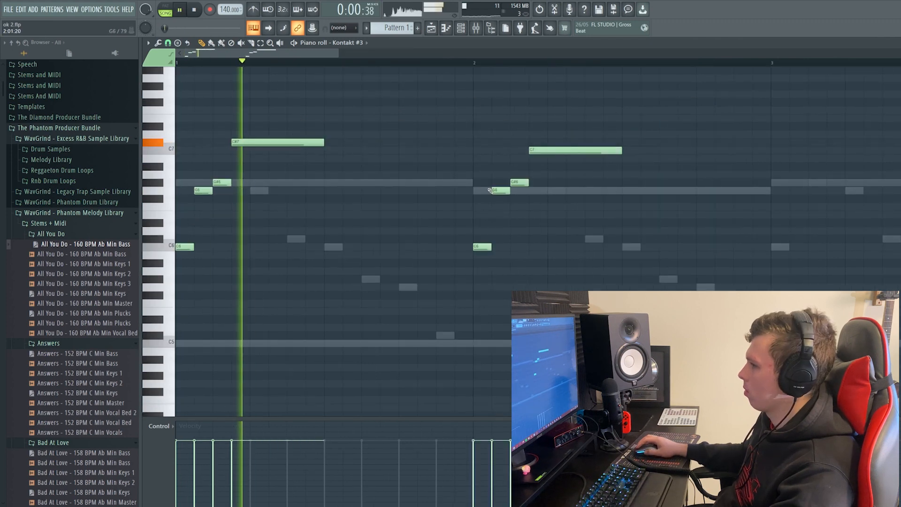
{"action": "scroll", "coordinate": [427, 203], "scroll_direction": "down", "scroll_amount": 1}
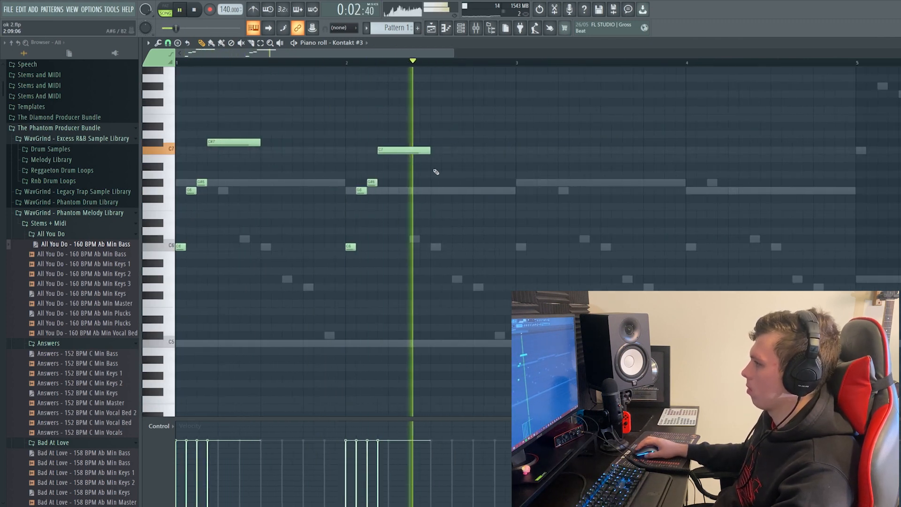
Extend the C7 note to the end of bar 2 and repeat the two-bar Kontakt #3 phrase through bar 8
{"action": "left_click_drag", "start_coordinate": [431, 152], "coordinate": [517, 164]}
{"action": "left_click_drag", "start_coordinate": [197, 123], "coordinate": [558, 308]}
{"action": "key", "text": "ctrl+b"}
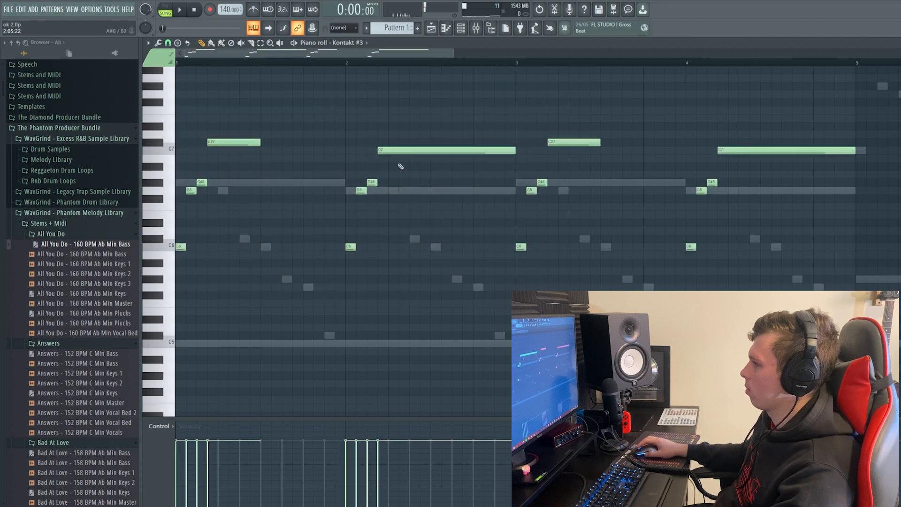
{"action": "scroll", "coordinate": [443, 173], "scroll_direction": "down", "scroll_amount": 2}
{"action": "key", "text": "ctrl+b"}
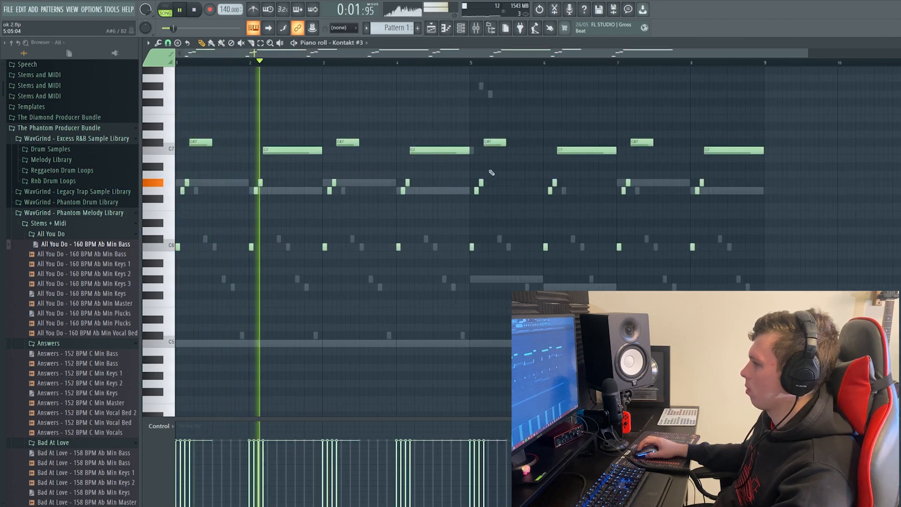
Try lowering the Kontakt #3 notes in bars 3 and 4 by an octave
{"action": "left_click_drag", "start_coordinate": [332, 123], "coordinate": [466, 303]}
{"action": "key", "text": "ctrl+Down"}
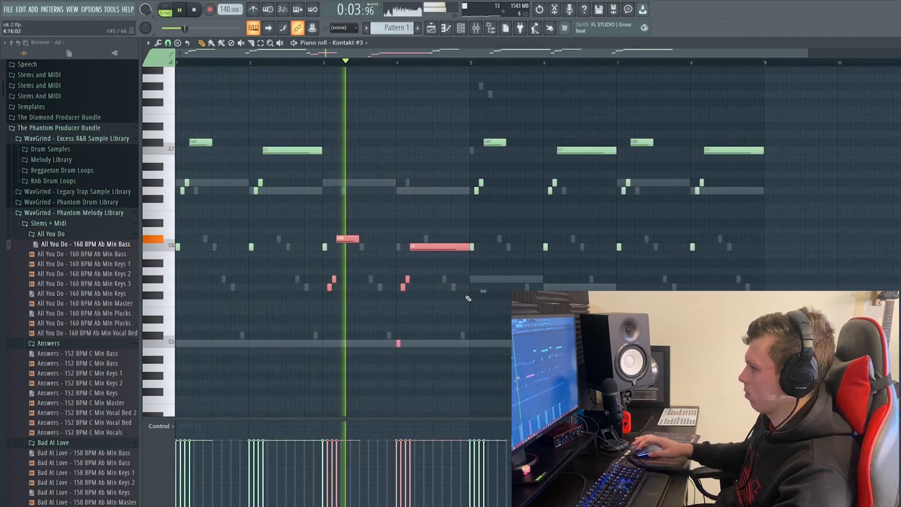
{"action": "left_click", "coordinate": [381, 298], "text": "ctrl"}
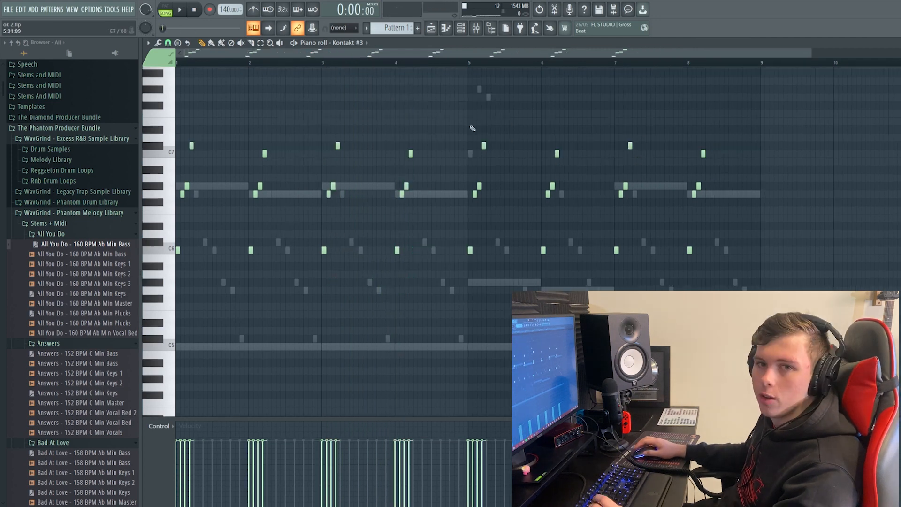
Play back the eight-bar Kontakt #3 melody
{"action": "key", "text": "space"}
{"action": "scroll", "coordinate": [300, 124], "scroll_direction": "up", "scroll_amount": 1}
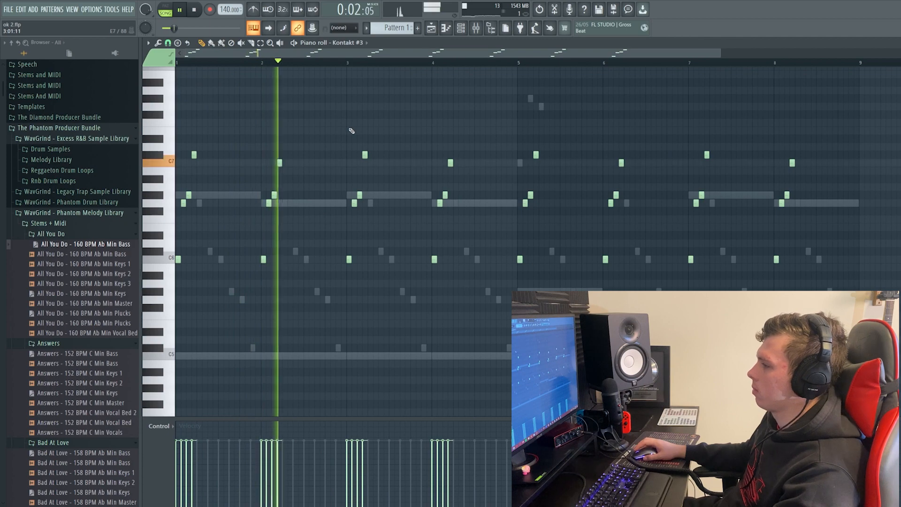
{"action": "key", "text": "space"}
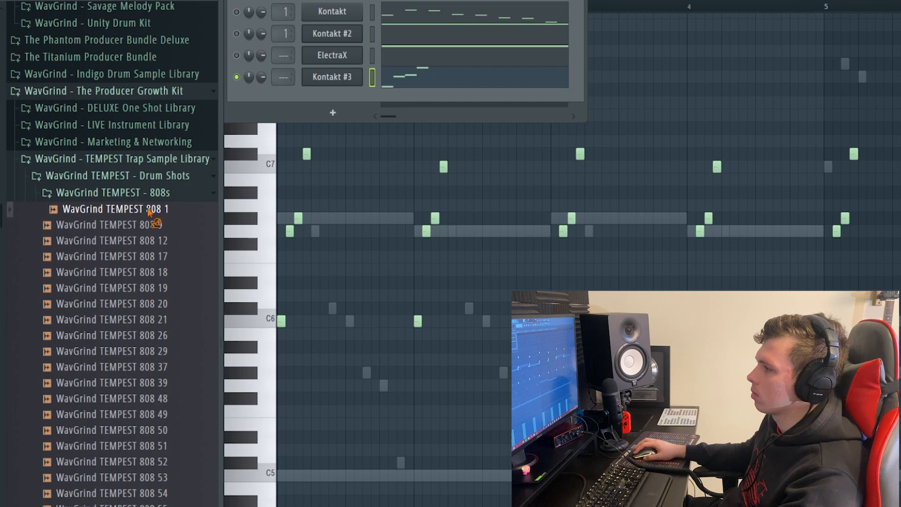
Add the WavGrind TEMPEST 808 1 and Clap 10 samples as new channels
{"action": "left_click_drag", "start_coordinate": [331, 94], "coordinate": [331, 94]}
{"action": "left_click", "coordinate": [133, 195]}
{"action": "left_click", "coordinate": [133, 210]}
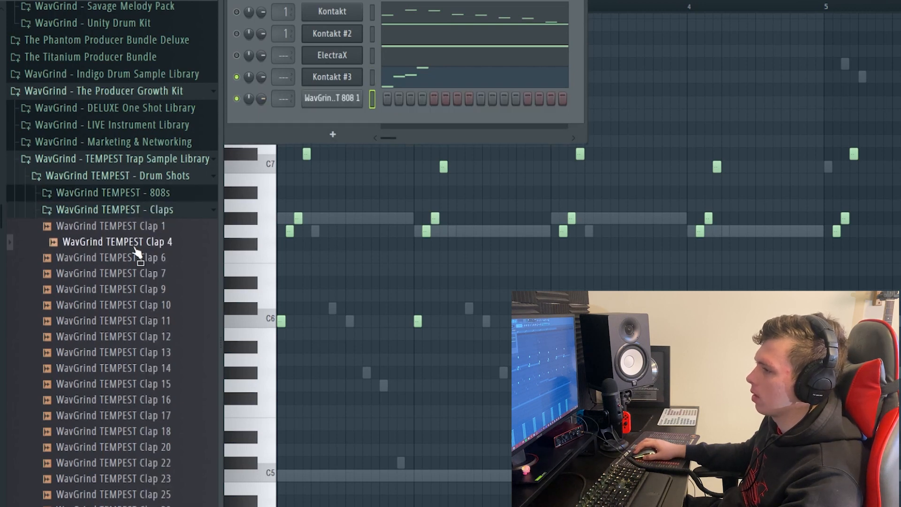
{"action": "left_click_drag", "start_coordinate": [306, 126], "coordinate": [306, 127]}
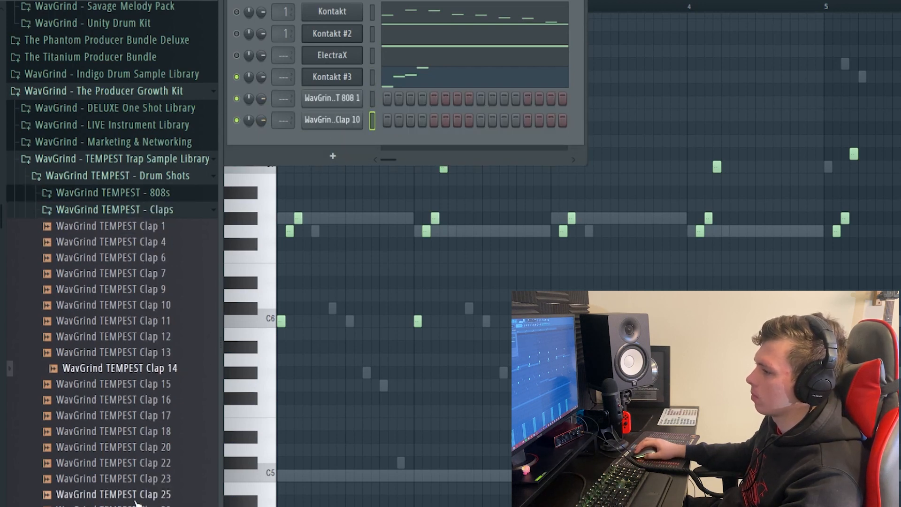
Add the WavGrind TEMPEST Clap 77 and Hihat 14 samples as new channels
{"action": "scroll", "coordinate": [113, 491], "scroll_direction": "down", "scroll_amount": 7}
{"action": "scroll", "coordinate": [118, 253], "scroll_direction": "down", "scroll_amount": 9}
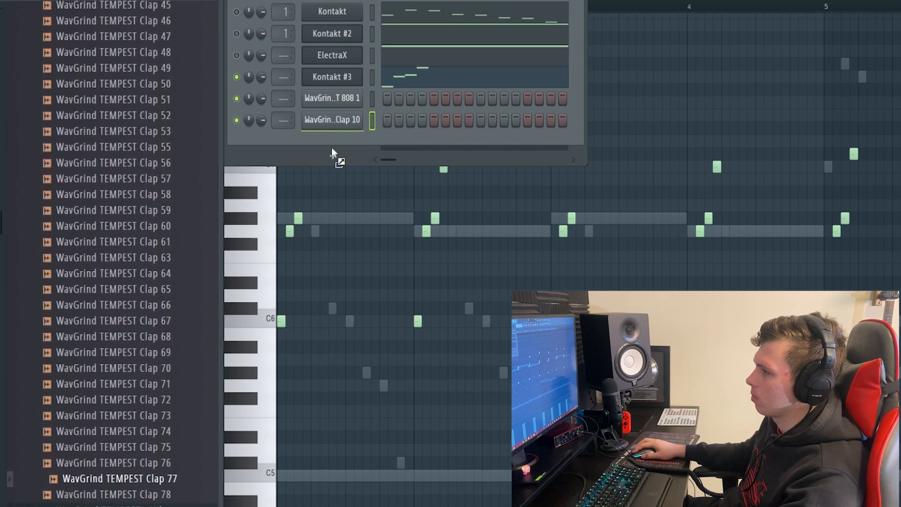
{"action": "left_click_drag", "start_coordinate": [332, 147], "coordinate": [333, 149]}
{"action": "scroll", "coordinate": [152, 362], "scroll_direction": "down", "scroll_amount": 8}
{"action": "left_click_drag", "start_coordinate": [377, 162], "coordinate": [376, 162]}
Add the WavGrind TEMPEST Kick 11, Snare 49 and VIBES Snare 19 samples as new channels
{"action": "left_click_drag", "start_coordinate": [153, 338], "coordinate": [155, 314]}
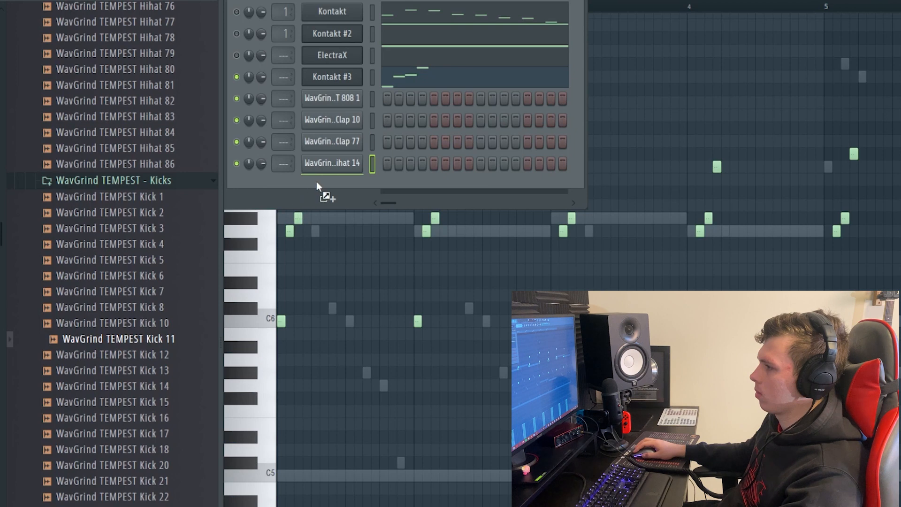
{"action": "left_click_drag", "start_coordinate": [316, 183], "coordinate": [317, 185]}
{"action": "scroll", "coordinate": [123, 291], "scroll_direction": "down", "scroll_amount": 20}
{"action": "left_click_drag", "start_coordinate": [120, 403], "coordinate": [333, 201]}
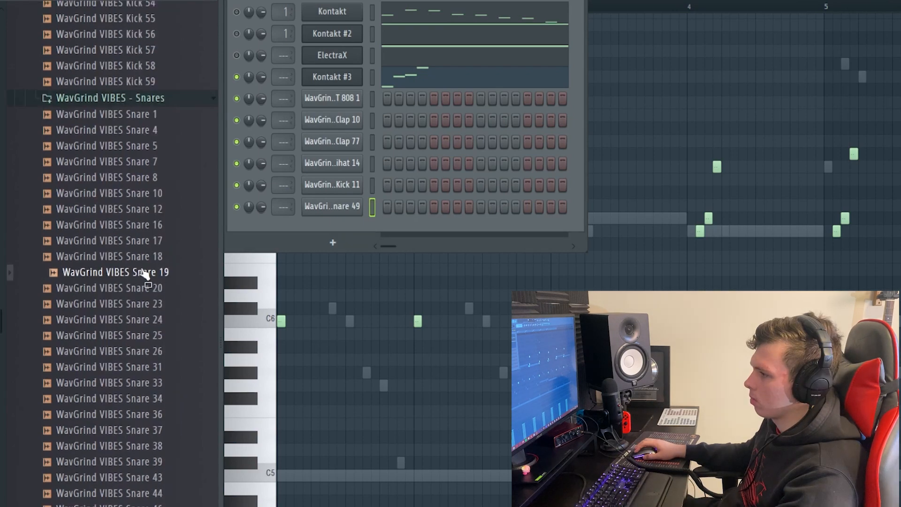
{"action": "left_click_drag", "start_coordinate": [308, 238], "coordinate": [320, 256]}
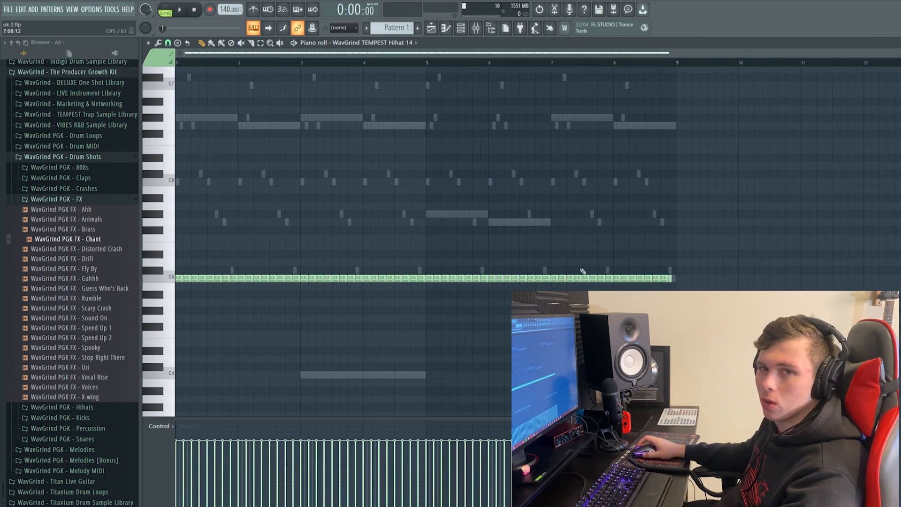
Chop the first C5 note of the Hihat 14 pattern into eight short hits and play back the roll
{"action": "scroll", "coordinate": [662, 270], "scroll_direction": "up", "scroll_amount": 5}
{"action": "scroll", "coordinate": [318, 241], "scroll_direction": "down", "scroll_amount": 6}
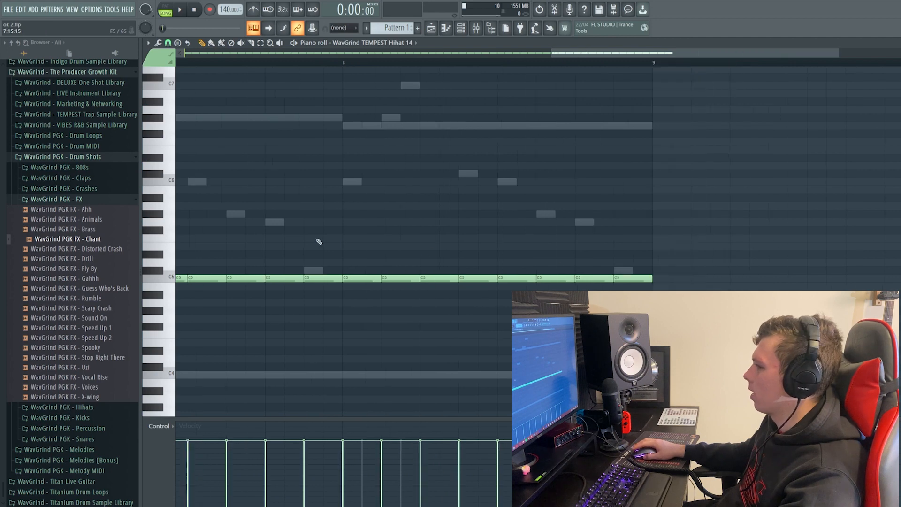
{"action": "scroll", "coordinate": [193, 238], "scroll_direction": "up", "scroll_amount": 5}
{"action": "scroll", "coordinate": [511, 221], "scroll_direction": "down", "scroll_amount": 3}
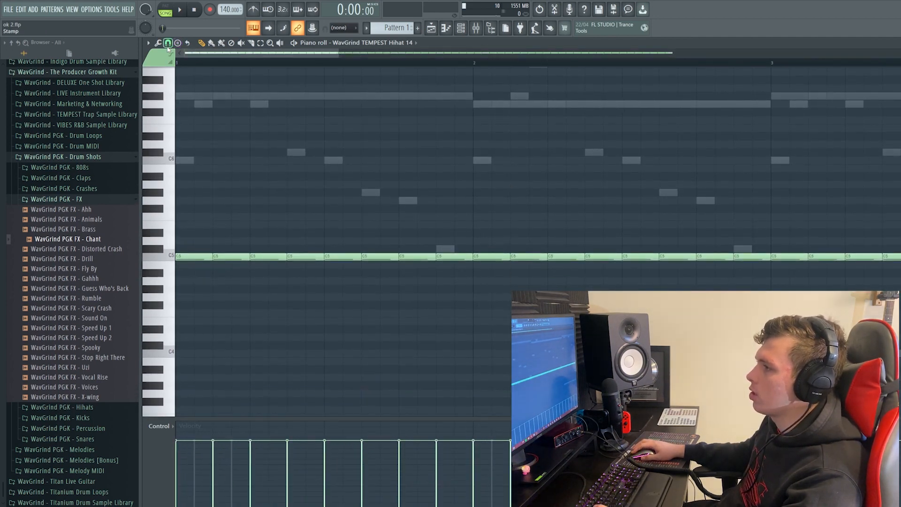
{"action": "scroll", "coordinate": [235, 195], "scroll_direction": "up", "scroll_amount": 4}
{"action": "scroll", "coordinate": [283, 191], "scroll_direction": "down", "scroll_amount": 3}
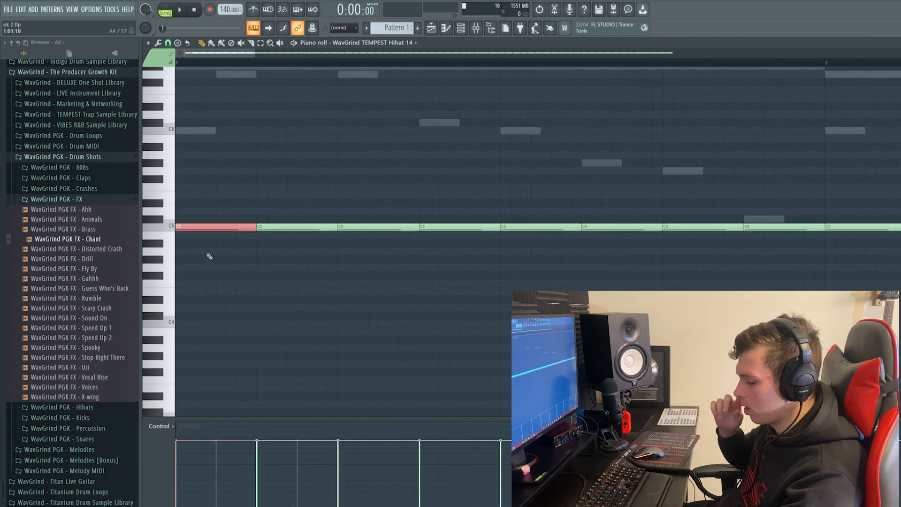
{"action": "key", "text": "ctrl+u"}
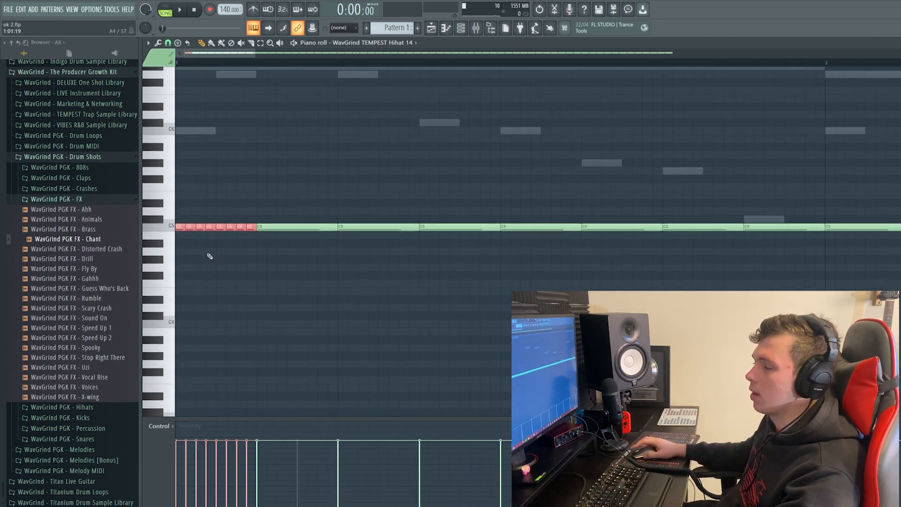
{"action": "key", "text": "ctrl+d"}
{"action": "key", "text": "space"}
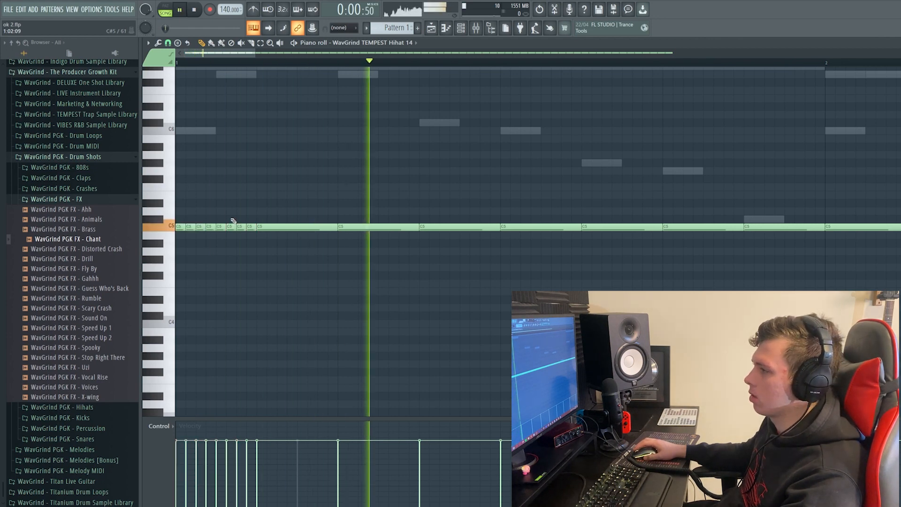
{"action": "scroll", "coordinate": [242, 213], "scroll_direction": "down", "scroll_amount": 5}
{"action": "key", "text": "space"}
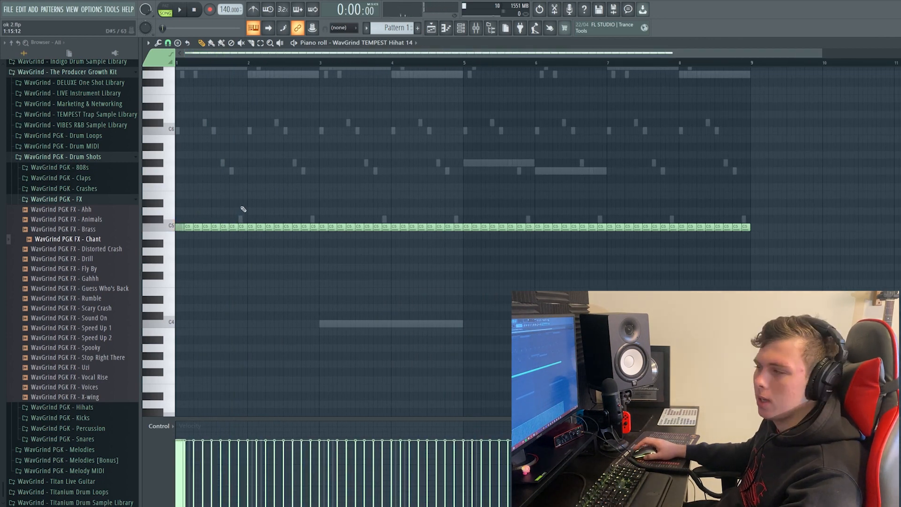
Chop the last C5 hi-hat note of bar 1 into shorter hits and start playback
{"action": "scroll", "coordinate": [242, 210], "scroll_direction": "up", "scroll_amount": 5}
{"action": "left_click_drag", "start_coordinate": [242, 209], "coordinate": [485, 187]}
{"action": "scroll", "coordinate": [230, 172], "scroll_direction": "up", "scroll_amount": 3}
{"action": "left_click_drag", "start_coordinate": [230, 173], "coordinate": [268, 180]}
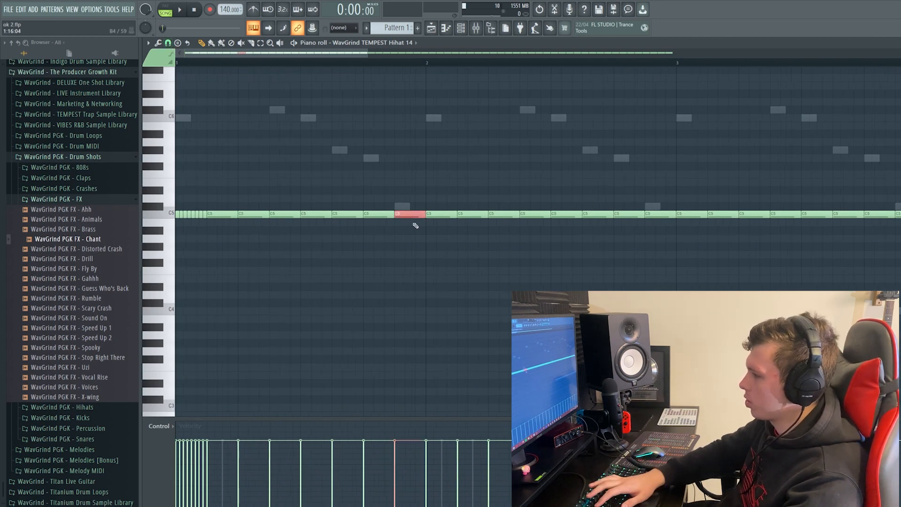
{"action": "key", "text": "ctrl+u"}
{"action": "key", "text": "ctrl+d"}
{"action": "key", "text": "space"}
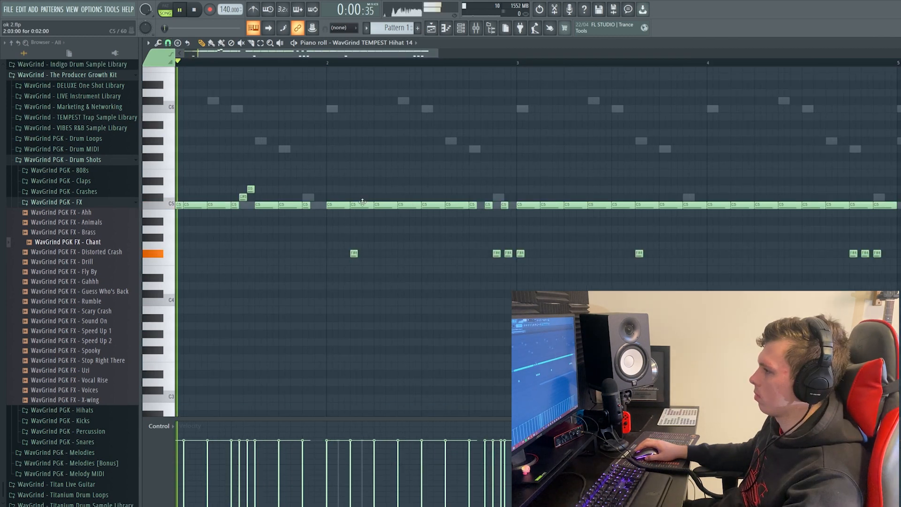
Chop the third C5 hi-hat note of bar 2 into a short roll and play through the pattern
{"action": "left_click_drag", "start_coordinate": [414, 174], "coordinate": [437, 216]}
{"action": "key", "text": "space"}
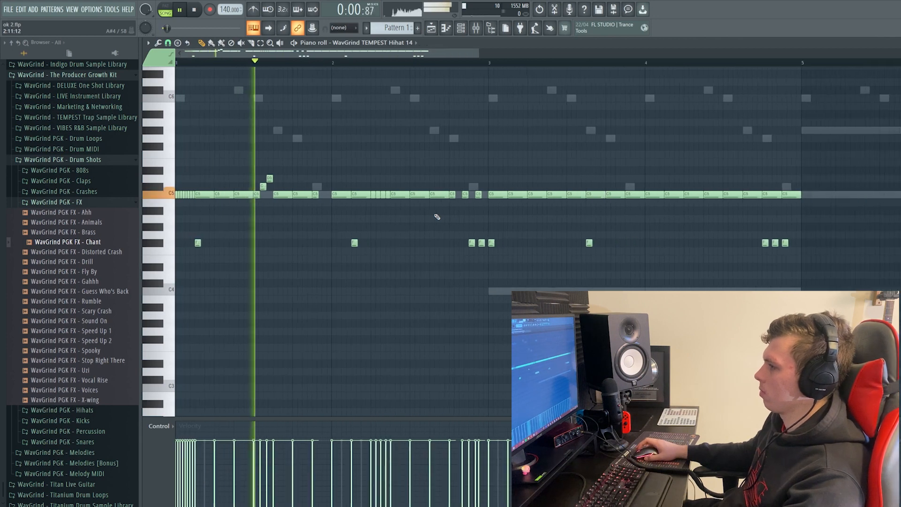
{"action": "scroll", "coordinate": [406, 231], "scroll_direction": "down", "scroll_amount": 2, "text": "ctrl"}
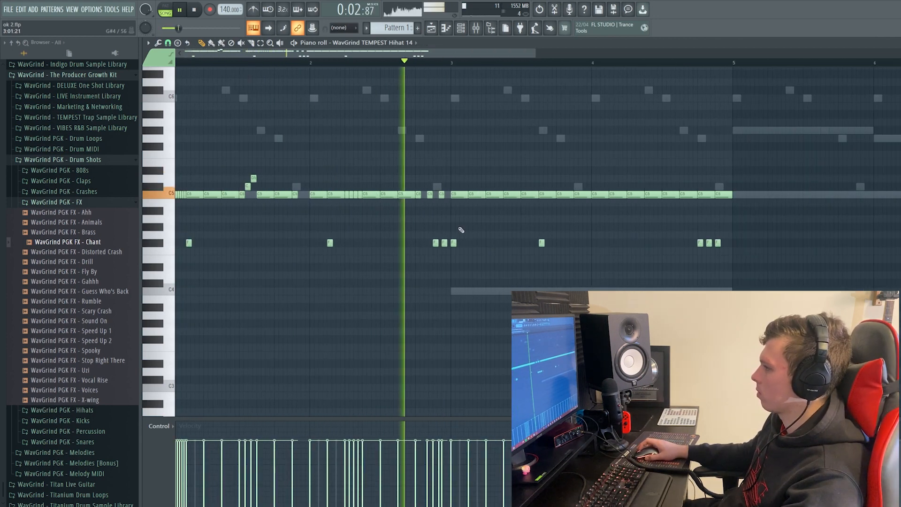
{"action": "scroll", "coordinate": [251, 234], "scroll_direction": "up", "scroll_amount": 2, "text": "ctrl"}
{"action": "scroll", "coordinate": [243, 242], "scroll_direction": "up", "scroll_amount": 2}
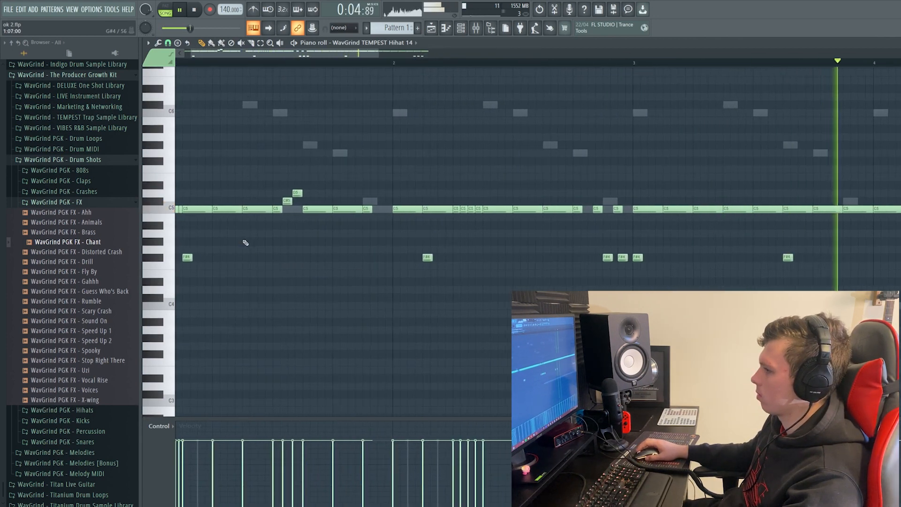
{"action": "scroll", "coordinate": [631, 283], "scroll_direction": "down", "scroll_amount": 2, "text": "ctrl"}
{"action": "key", "text": "space"}
Select the F#4 hi-hat notes across bars 1 to 4 and examine their placement
{"action": "left_click_drag", "start_coordinate": [625, 284], "coordinate": [174, 253]}
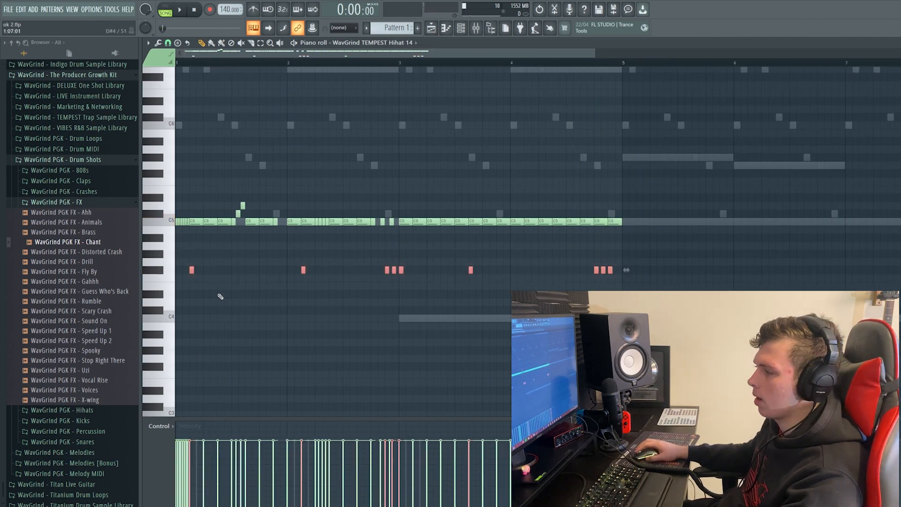
{"action": "scroll", "coordinate": [231, 254], "scroll_direction": "up", "scroll_amount": 4, "text": "ctrl"}
{"action": "scroll", "coordinate": [231, 258], "scroll_direction": "up", "scroll_amount": 2}
{"action": "scroll", "coordinate": [221, 263], "scroll_direction": "up", "scroll_amount": 3, "text": "ctrl"}
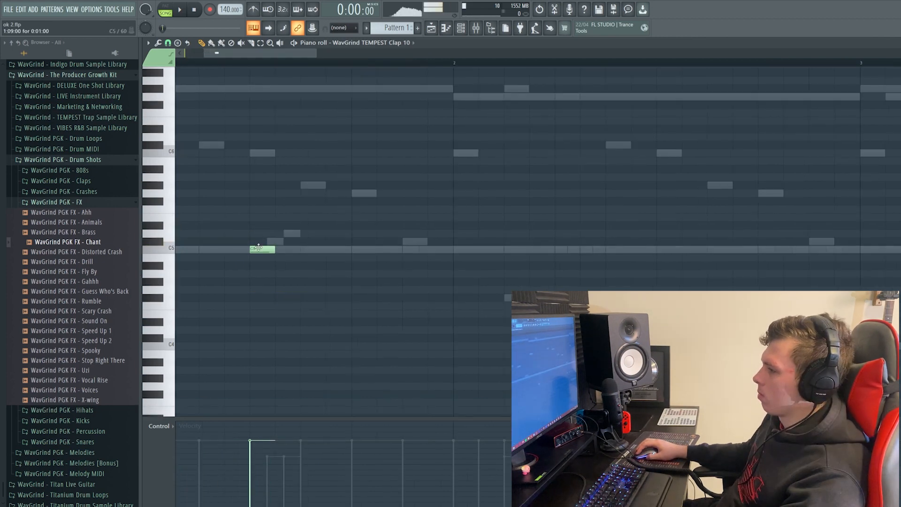
Place C5 hits for Clap 10 on the third beat of the bars during playback and repeat them further along the pattern
{"action": "key", "text": "space"}
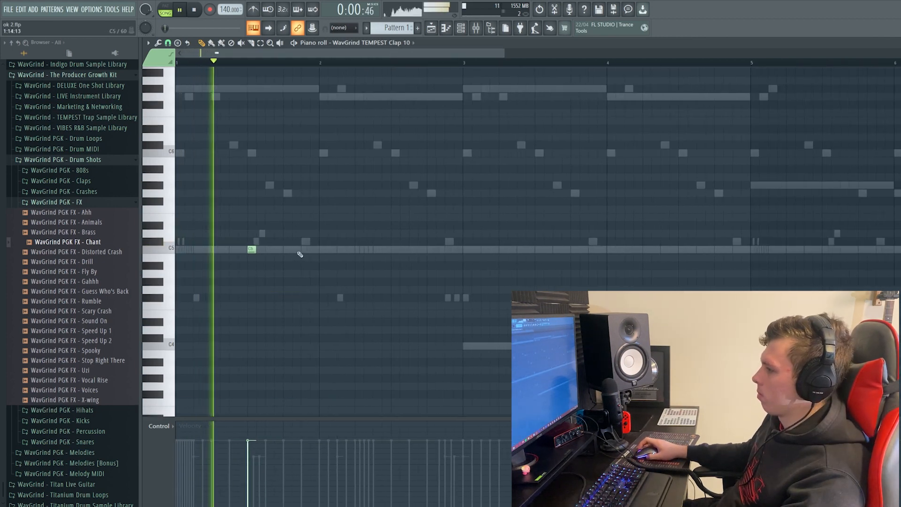
{"action": "left_click", "coordinate": [539, 251]}
{"action": "left_click", "coordinate": [681, 250]}
{"action": "key", "text": "ctrl+b"}
{"action": "left_click_drag", "start_coordinate": [422, 250], "coordinate": [555, 251]}
{"action": "key", "text": "ctrl+d"}
Place C5 hits for VIBES Snare 19 near the end of bar 1 and twice in a row at the end of bar 2, and play them
{"action": "left_click", "coordinate": [461, 28]}
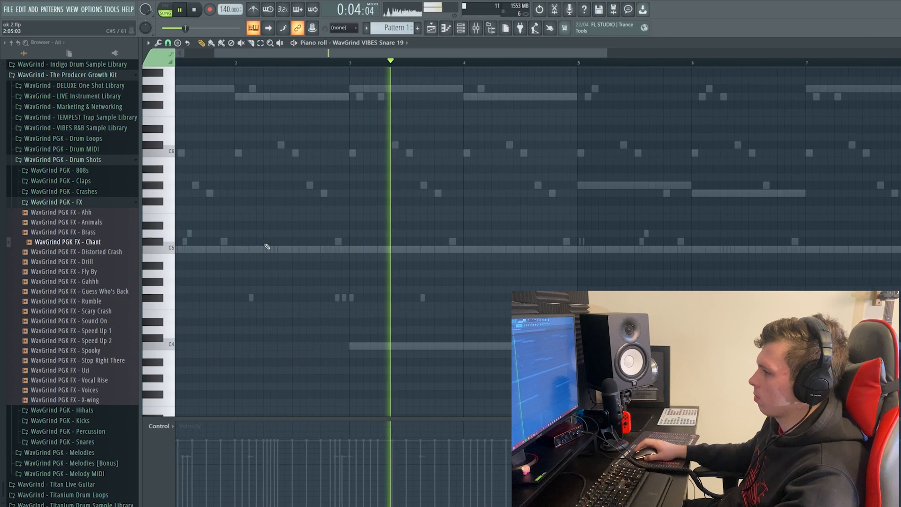
{"action": "key", "text": "space"}
{"action": "key", "text": "space"}
{"action": "scroll", "coordinate": [262, 252], "scroll_direction": "up", "scroll_amount": 3, "text": "ctrl"}
{"action": "left_click", "coordinate": [297, 280]}
{"action": "left_click", "coordinate": [515, 280]}
{"action": "left_click", "coordinate": [529, 279]}
{"action": "left_click_drag", "start_coordinate": [550, 262], "coordinate": [495, 255]}
{"action": "key", "text": "space"}
{"action": "key", "text": "space"}
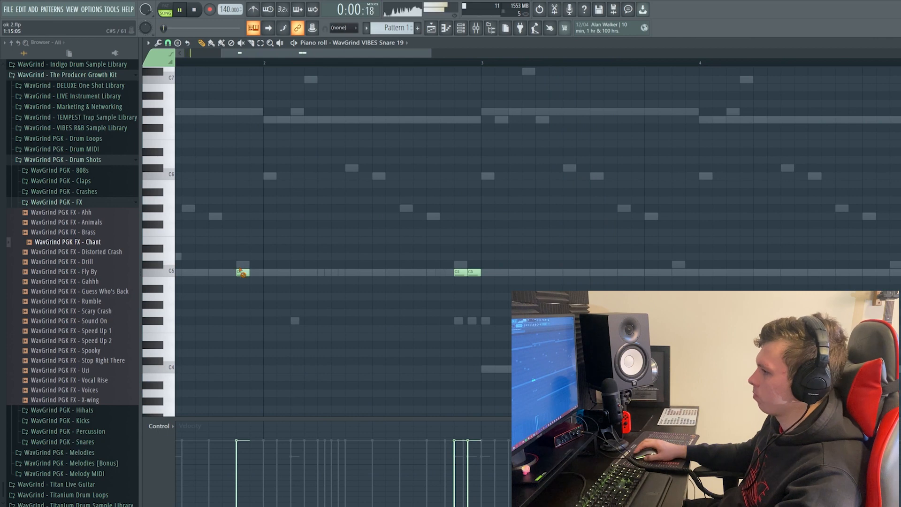
Re-enter the Snare 19 hit near the end of bar 1 and lower it to B4
{"action": "right_click", "coordinate": [244, 273]}
{"action": "left_click_drag", "start_coordinate": [254, 273], "coordinate": [572, 272]}
{"action": "left_click", "coordinate": [373, 273]}
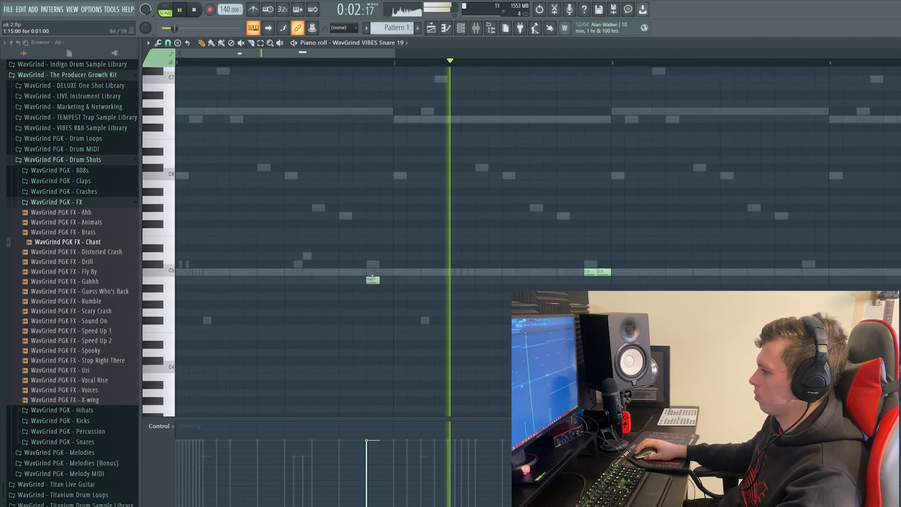
Place two consecutive C5 hits for VIBES Snare 19 just before the middle of bar 4 during playback
{"action": "left_click_drag", "start_coordinate": [827, 277], "coordinate": [514, 268]}
{"action": "scroll", "coordinate": [516, 268], "scroll_direction": "down", "scroll_amount": 4}
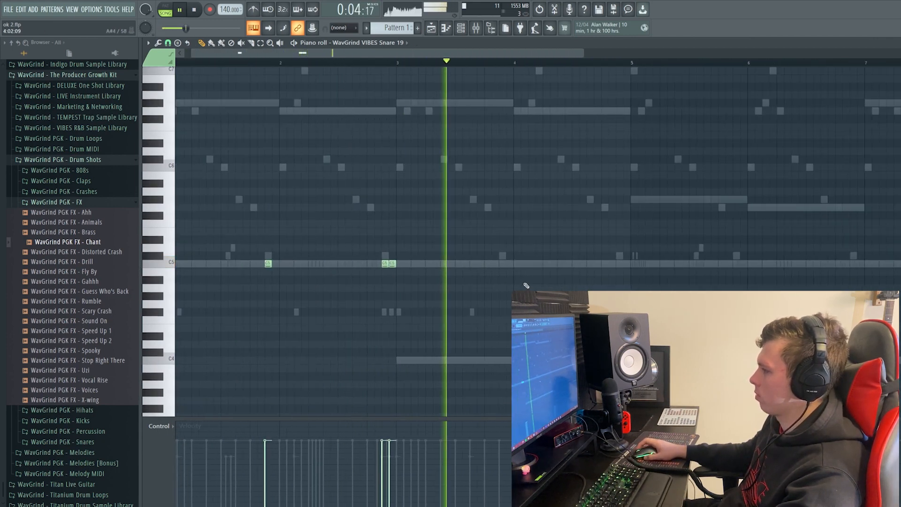
{"action": "left_click_drag", "start_coordinate": [575, 279], "coordinate": [460, 267]}
{"action": "scroll", "coordinate": [460, 267], "scroll_direction": "up", "scroll_amount": 5}
{"action": "left_click", "coordinate": [436, 256]}
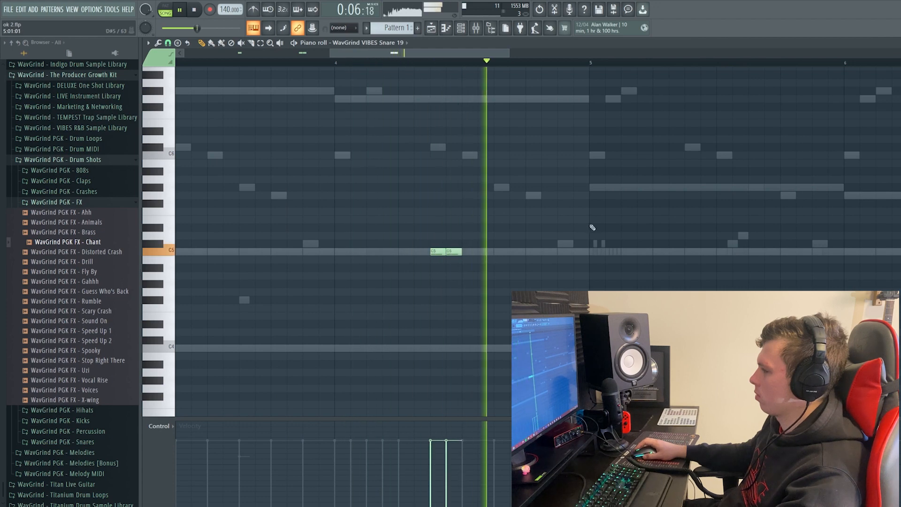
Lower the two Snare 19 hits in bar 4, the first to A#4 and the second to B4, and play them
{"action": "scroll", "coordinate": [590, 227], "scroll_direction": "down", "scroll_amount": 4}
{"action": "key", "text": "space"}
{"action": "left_click_drag", "start_coordinate": [373, 255], "coordinate": [396, 279]}
{"action": "scroll", "coordinate": [397, 279], "scroll_direction": "up", "scroll_amount": 5}
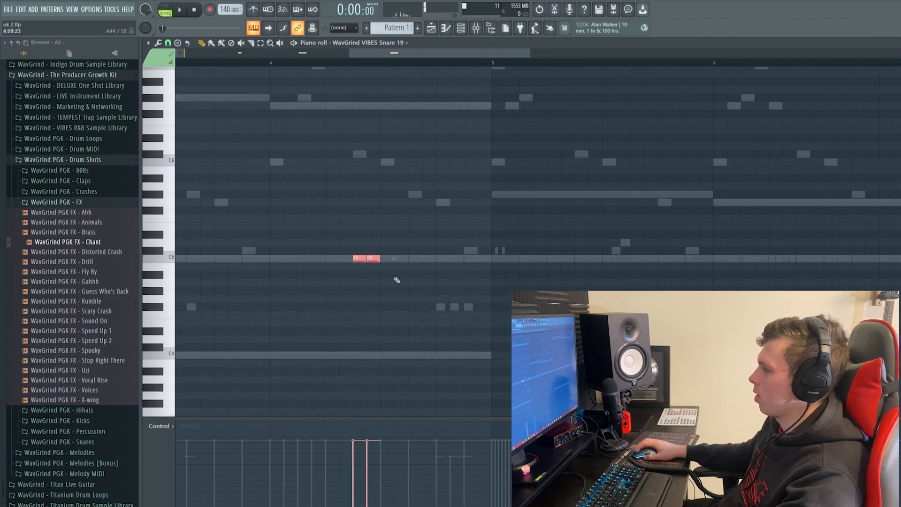
{"action": "left_click_drag", "start_coordinate": [318, 263], "coordinate": [322, 285]}
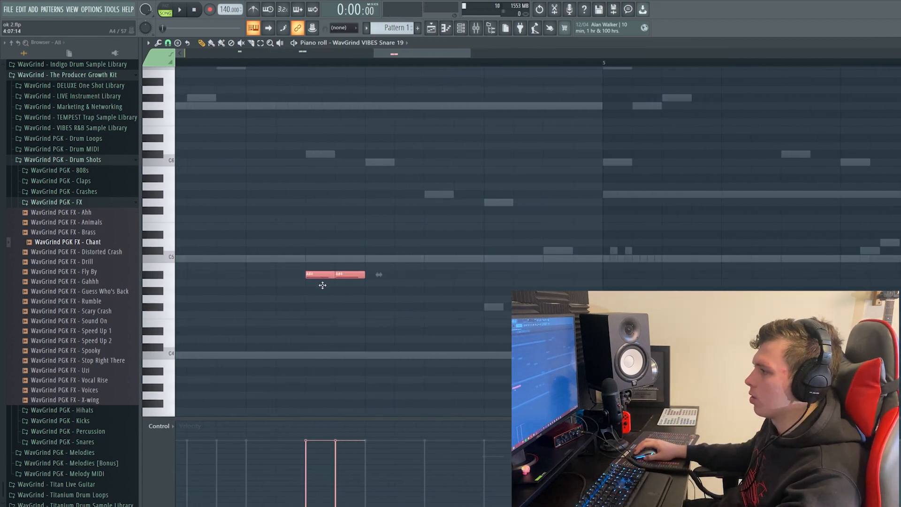
{"action": "scroll", "coordinate": [350, 269], "scroll_direction": "down", "scroll_amount": 3}
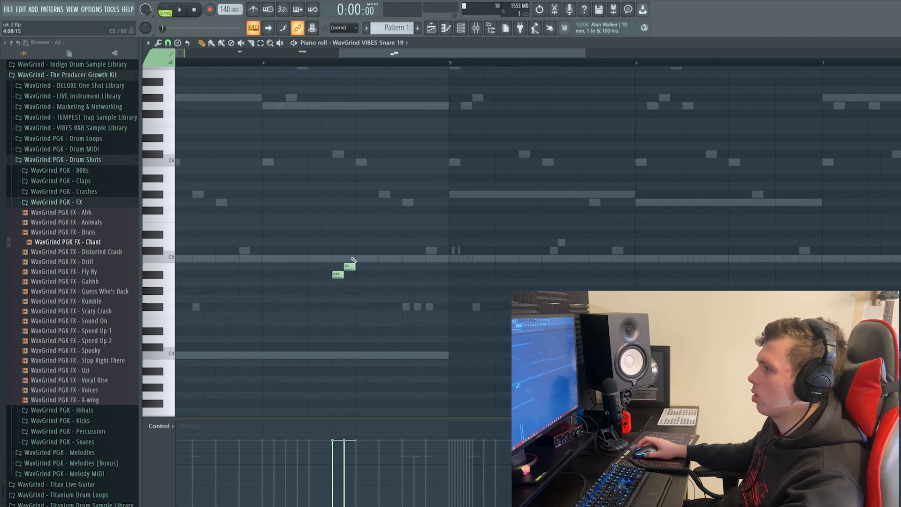
{"action": "key", "text": "space"}
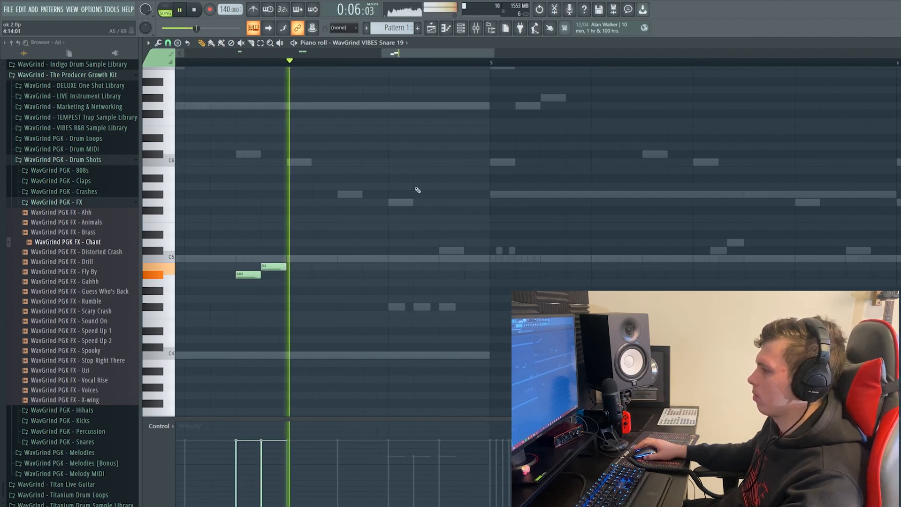
Place two consecutive C5 hits for Snare 19 at the end of bar 6 and add another in bar 8
{"action": "scroll", "coordinate": [512, 209], "scroll_direction": "down", "scroll_amount": 2}
{"action": "left_click", "coordinate": [611, 232]}
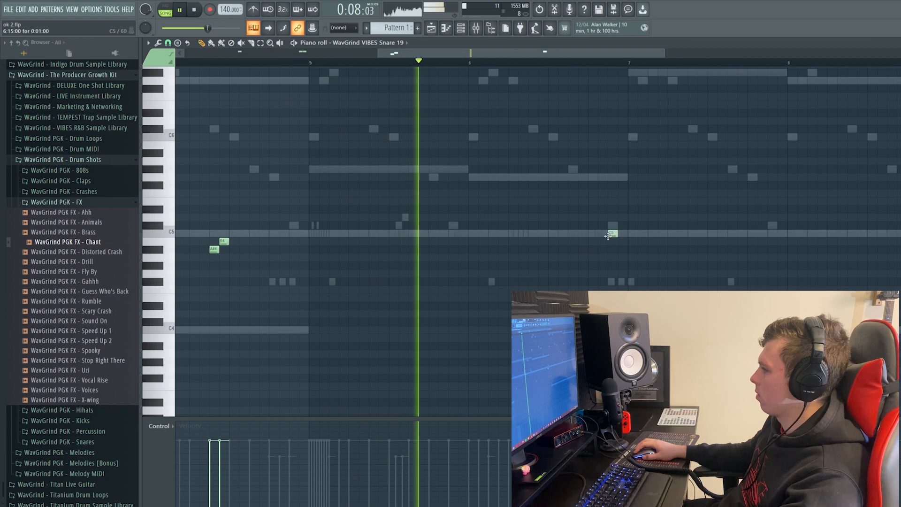
{"action": "left_click_drag", "start_coordinate": [606, 225], "coordinate": [404, 241]}
{"action": "scroll", "coordinate": [388, 251], "scroll_direction": "up", "scroll_amount": 3}
{"action": "left_click", "coordinate": [387, 252]}
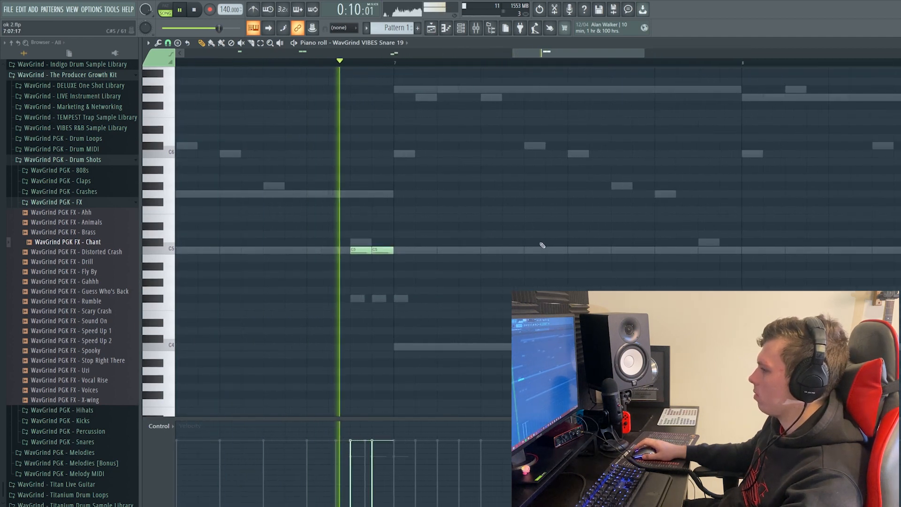
{"action": "left_click_drag", "start_coordinate": [639, 246], "coordinate": [477, 255]}
{"action": "scroll", "coordinate": [489, 257], "scroll_direction": "down", "scroll_amount": 3}
{"action": "left_click", "coordinate": [593, 261]}
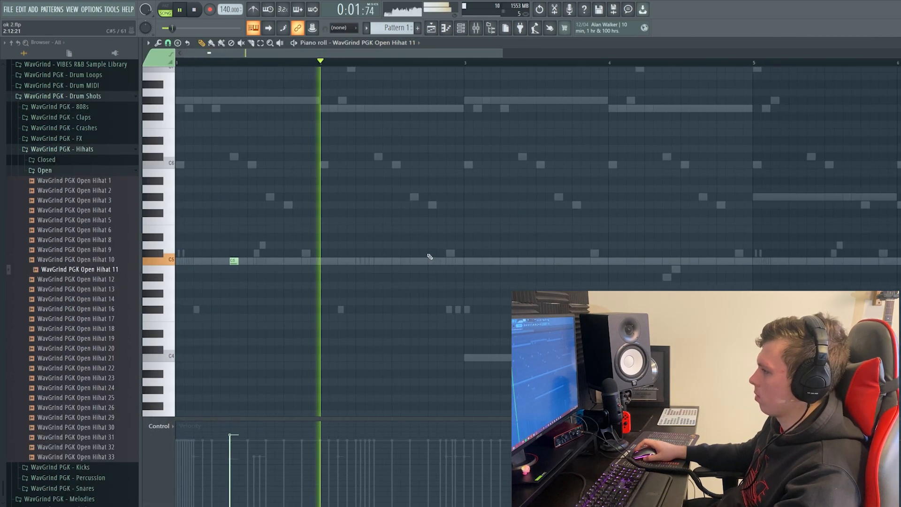
Add a C5 hit for Open Hihat 11 on the seventh step of bar 3 and stop playback
{"action": "scroll", "coordinate": [461, 264], "scroll_direction": "down", "scroll_amount": 2}
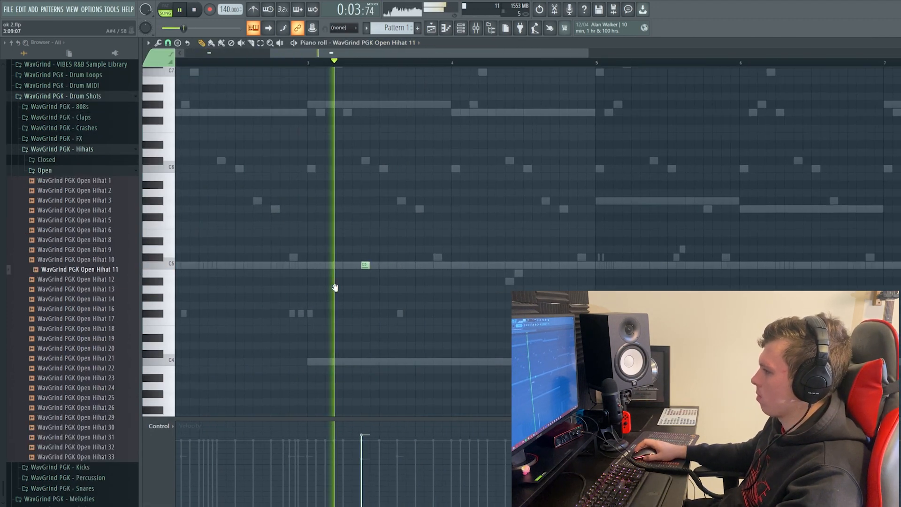
{"action": "key", "text": "space"}
{"action": "scroll", "coordinate": [241, 181], "scroll_direction": "down", "scroll_amount": 2}
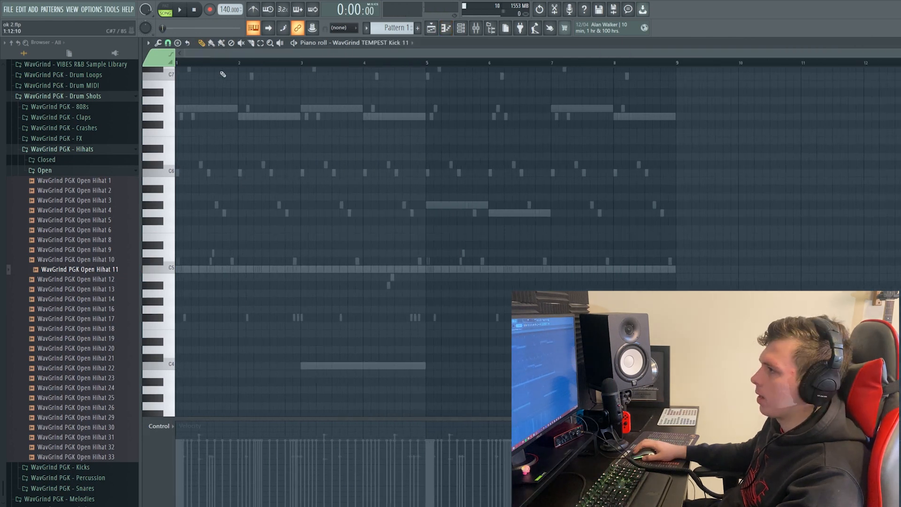
Record C5 hits for TEMPEST Kick 11 live over the eight-bar melody
{"action": "scroll", "coordinate": [195, 94], "scroll_direction": "up", "scroll_amount": 2}
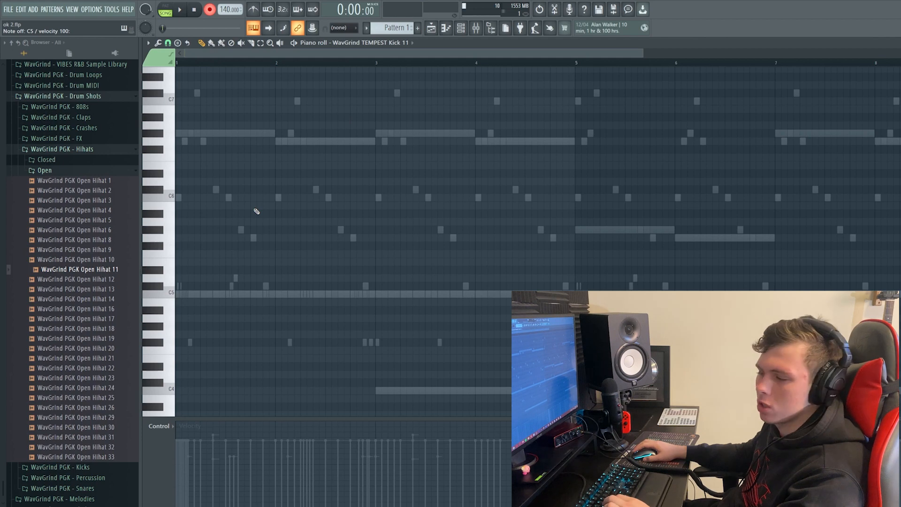
{"action": "key", "text": "space"}
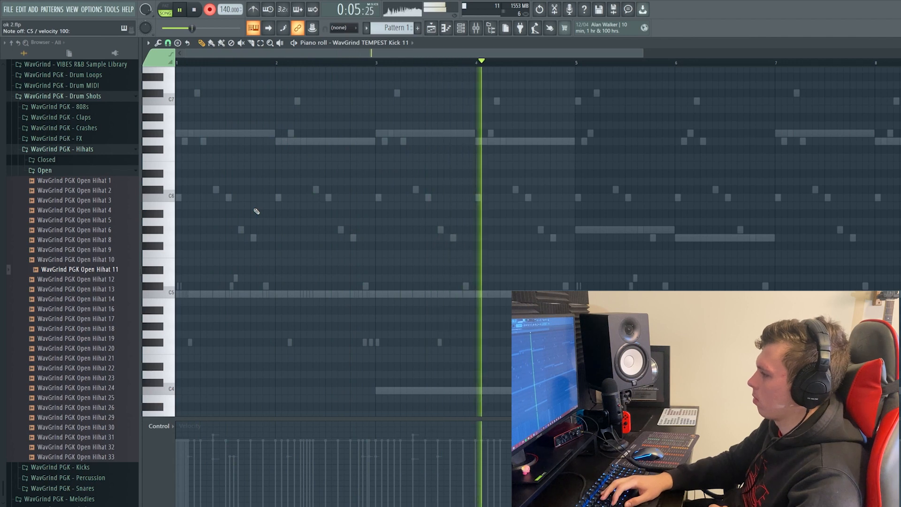
{"action": "key", "text": "space"}
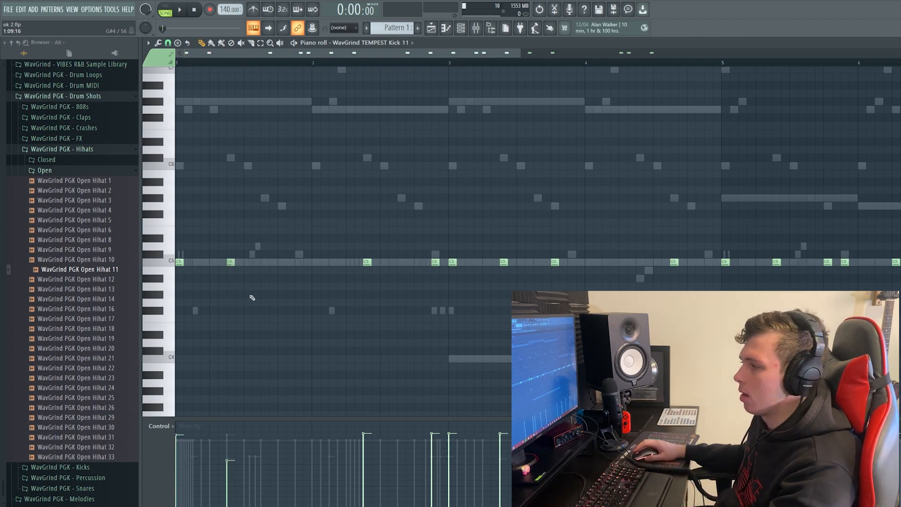
Lower the velocity of the kick hit at the end of bar 2 and start playback
{"action": "scroll", "coordinate": [252, 297], "scroll_direction": "up", "scroll_amount": 2}
{"action": "left_click_drag", "start_coordinate": [259, 299], "coordinate": [287, 313]}
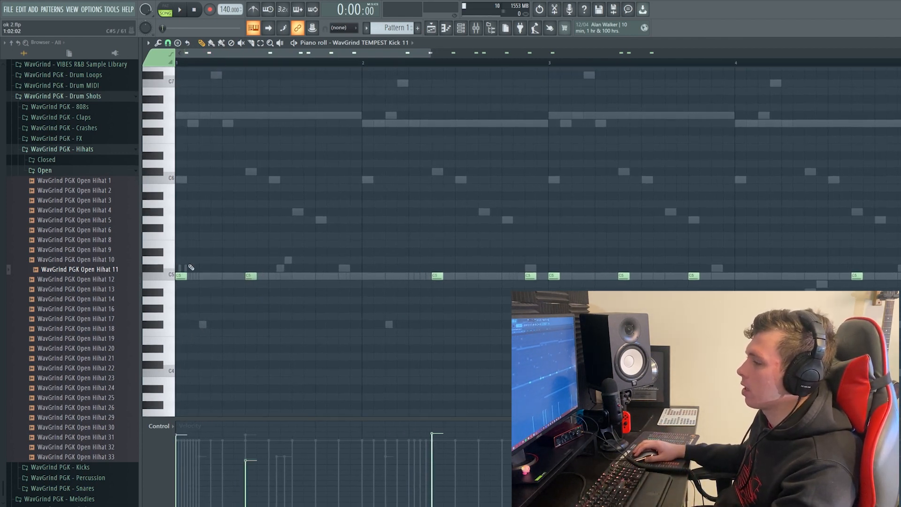
{"action": "scroll", "coordinate": [180, 274], "scroll_direction": "down", "scroll_amount": 2}
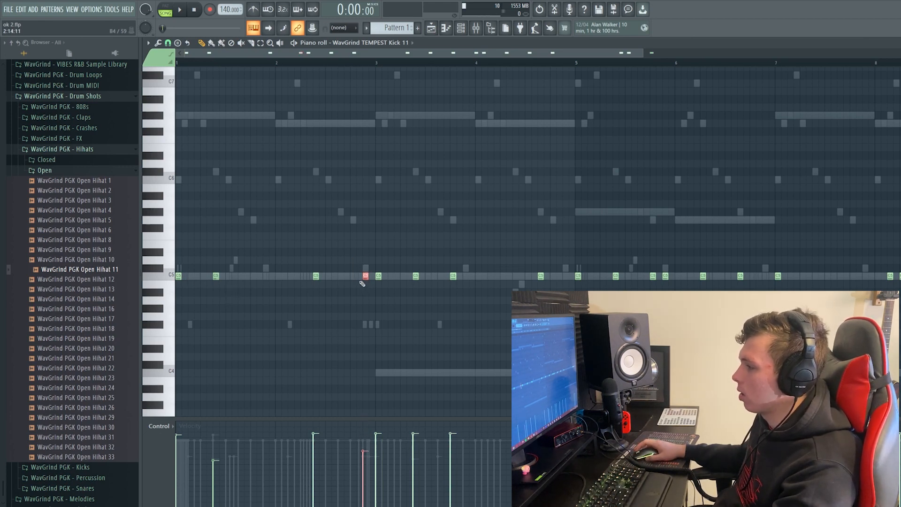
{"action": "key", "text": "space"}
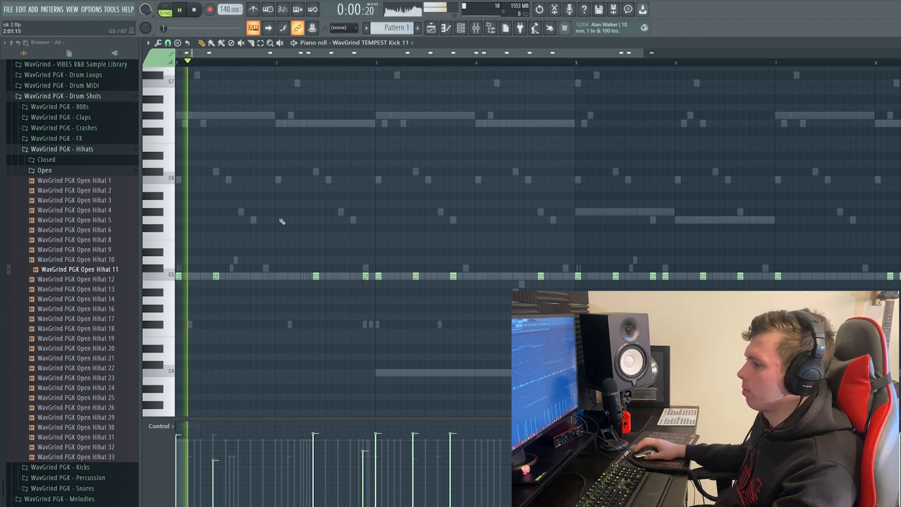
Slightly lower the velocity of the kick hit on the seventh step of bar 2 while the pattern plays
{"action": "scroll", "coordinate": [329, 249], "scroll_direction": "up", "scroll_amount": 1}
{"action": "left_click_drag", "start_coordinate": [264, 284], "coordinate": [309, 271]}
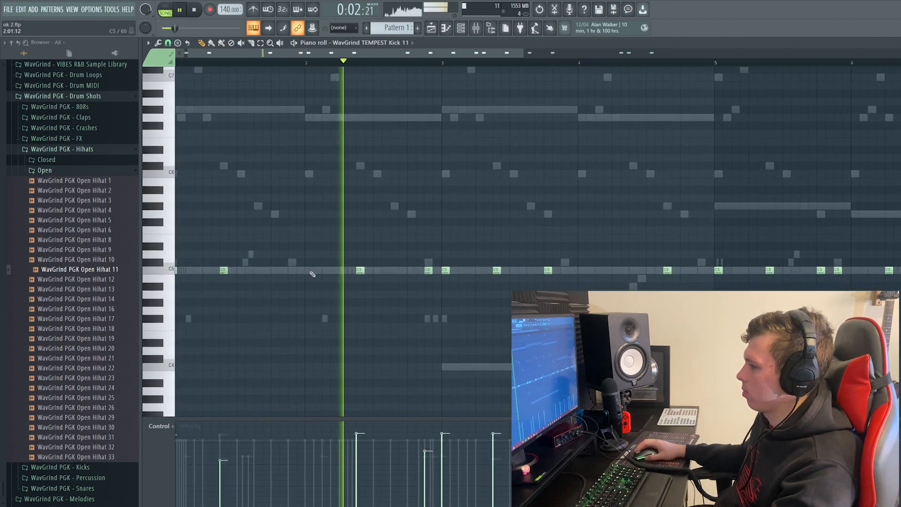
{"action": "left_click_drag", "start_coordinate": [426, 292], "coordinate": [319, 291]}
{"action": "left_click_drag", "start_coordinate": [248, 256], "coordinate": [260, 284]}
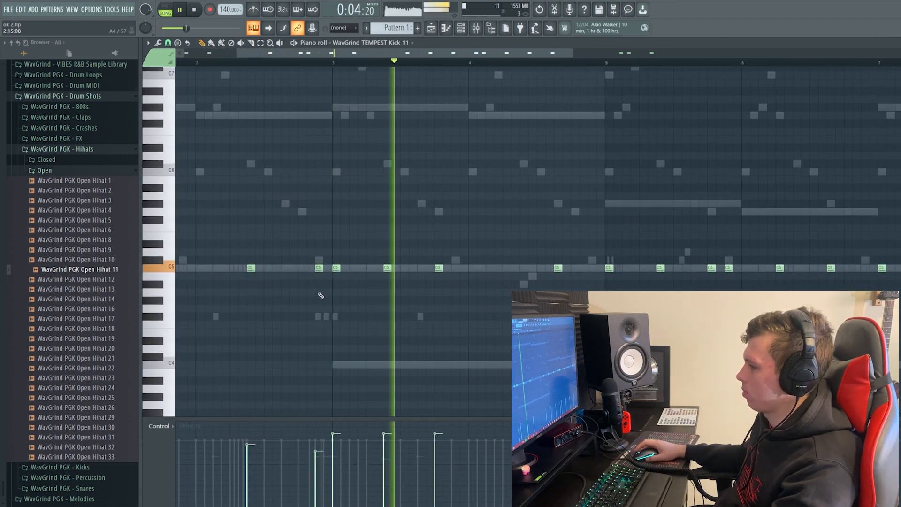
{"action": "left_click_drag", "start_coordinate": [370, 250], "coordinate": [320, 302]}
Go through the remaining kick hits during playback and lower the velocity of the two hits in bar 6
{"action": "left_click", "coordinate": [454, 293]}
{"action": "left_click_drag", "start_coordinate": [441, 254], "coordinate": [463, 280]}
{"action": "scroll", "coordinate": [467, 283], "scroll_direction": "up", "scroll_amount": 1}
{"action": "left_click", "coordinate": [468, 285]}
{"action": "left_click_drag", "start_coordinate": [515, 298], "coordinate": [420, 296]}
{"action": "left_click_drag", "start_coordinate": [441, 251], "coordinate": [493, 283]}
{"action": "left_click_drag", "start_coordinate": [512, 251], "coordinate": [326, 304]}
{"action": "scroll", "coordinate": [597, 285], "scroll_direction": "down", "scroll_amount": 2}
{"action": "left_click", "coordinate": [599, 286]}
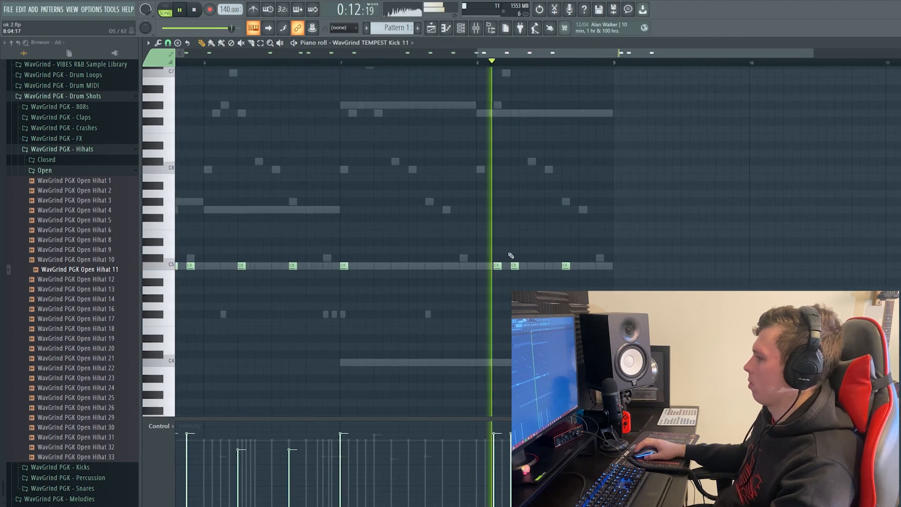
{"action": "left_click_drag", "start_coordinate": [544, 257], "coordinate": [584, 284]}
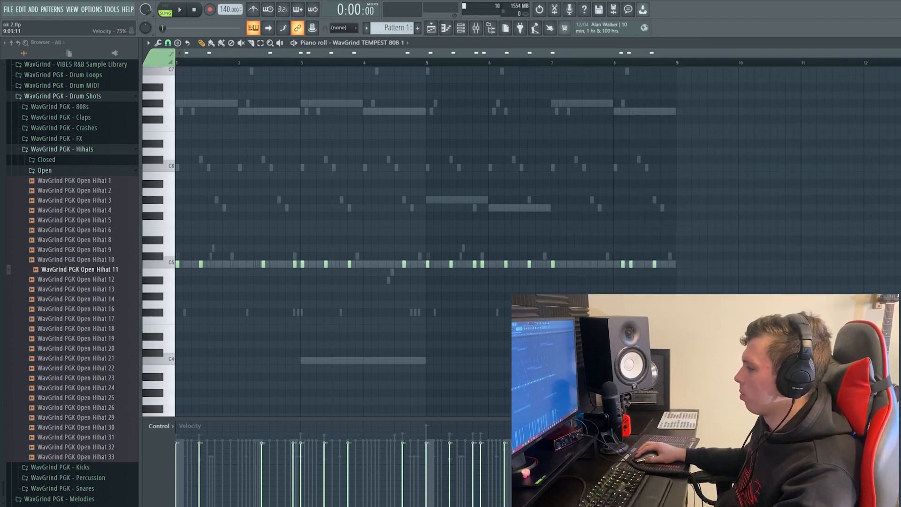
Slightly raise the velocity of all TEMPEST 808 1 notes and deselect them
{"action": "key", "text": "ctrl+a"}
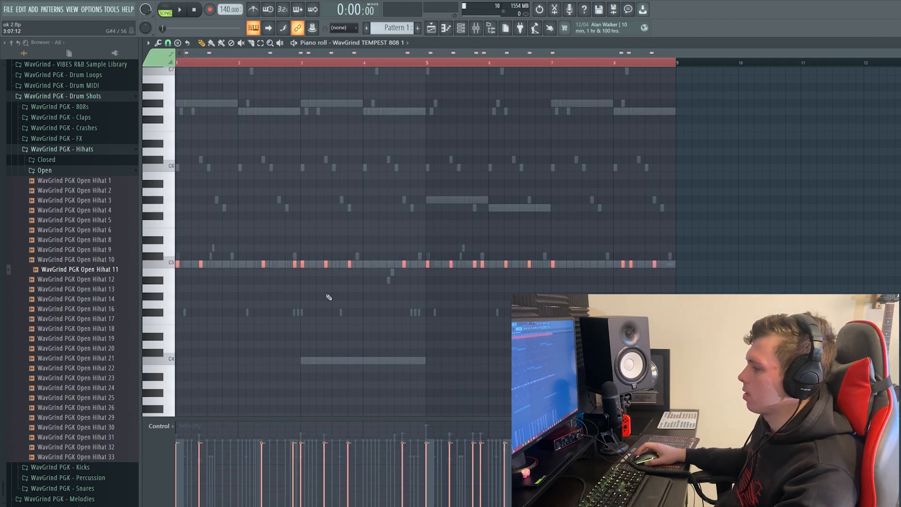
{"action": "scroll", "coordinate": [327, 299], "scroll_direction": "up", "scroll_amount": 2}
{"action": "key", "text": "ctrl+d"}
{"action": "scroll", "coordinate": [297, 309], "scroll_direction": "up", "scroll_amount": 2}
{"action": "key", "text": "ctrl+a"}
{"action": "scroll", "coordinate": [397, 330], "scroll_direction": "down", "scroll_amount": 1}
{"action": "key", "text": "ctrl+d"}
{"action": "scroll", "coordinate": [292, 305], "scroll_direction": "up", "scroll_amount": 4}
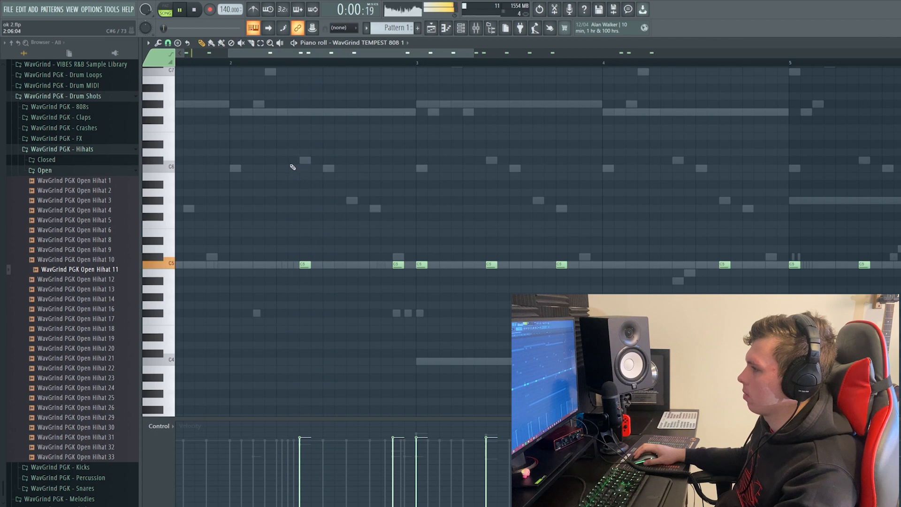
Add a C#6 note for TEMPEST 808 1 on the fifth step of bar 2 and replay the section
{"action": "scroll", "coordinate": [352, 332], "scroll_direction": "up", "scroll_amount": 2}
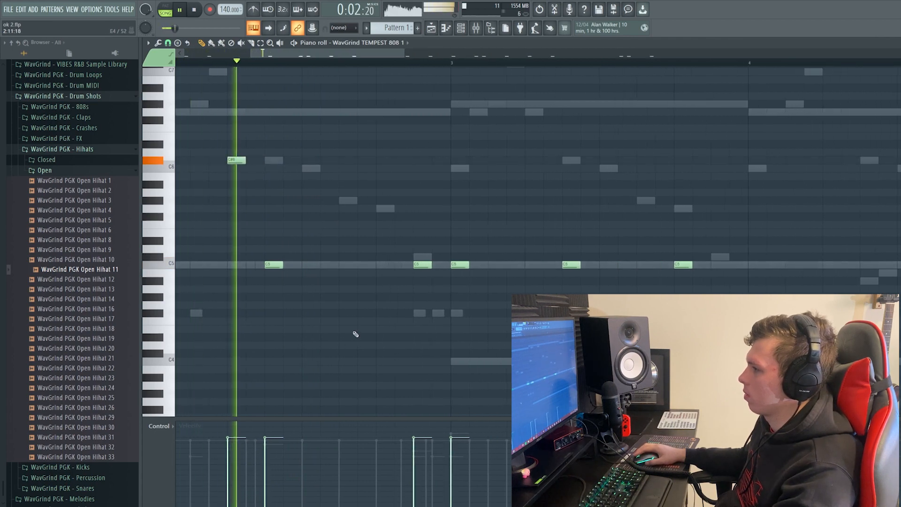
{"action": "key", "text": "space"}
{"action": "key", "text": "space"}
{"action": "scroll", "coordinate": [358, 249], "scroll_direction": "up", "scroll_amount": 3}
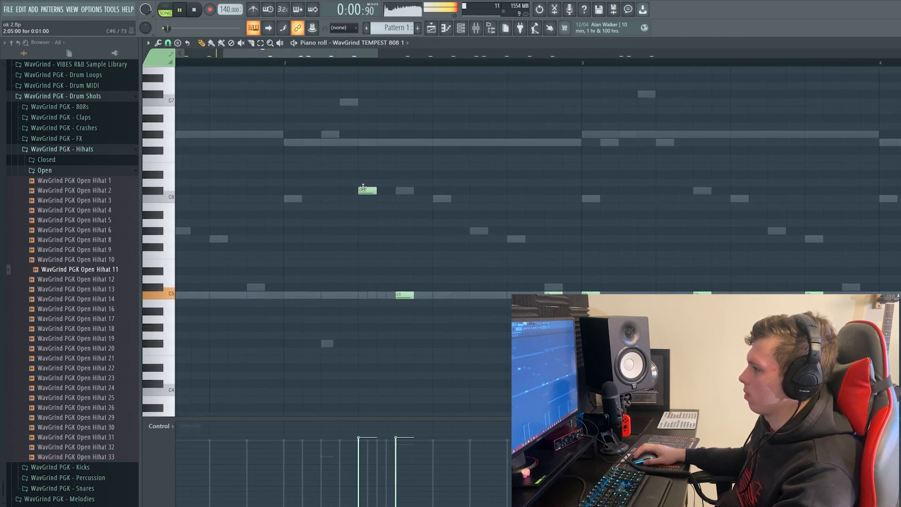
{"action": "left_click_drag", "start_coordinate": [330, 190], "coordinate": [367, 190]}
{"action": "scroll", "coordinate": [371, 244], "scroll_direction": "down", "scroll_amount": 3}
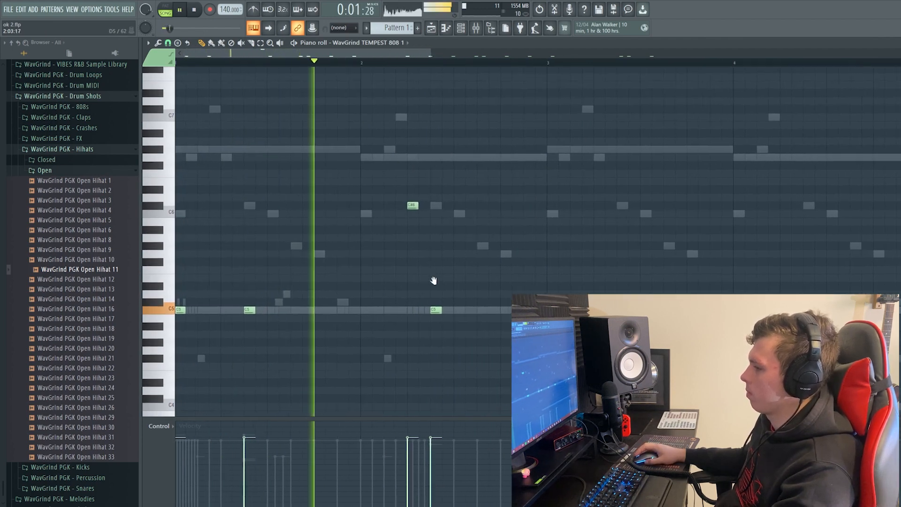
Move the last 808 note of bar 2 to step 13 and the last one of bar 3 to step 15
{"action": "left_click_drag", "start_coordinate": [381, 291], "coordinate": [358, 291]}
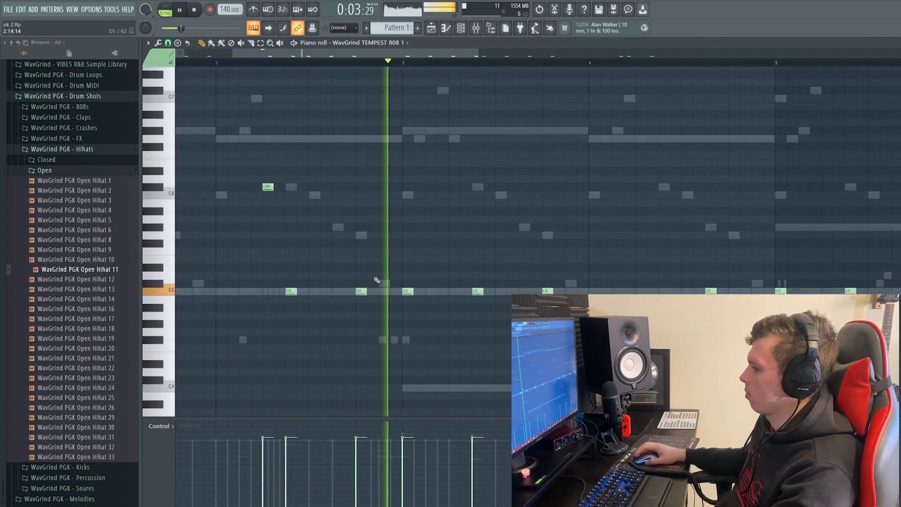
{"action": "left_click_drag", "start_coordinate": [259, 252], "coordinate": [132, 251]}
{"action": "left_click_drag", "start_coordinate": [417, 292], "coordinate": [437, 292]}
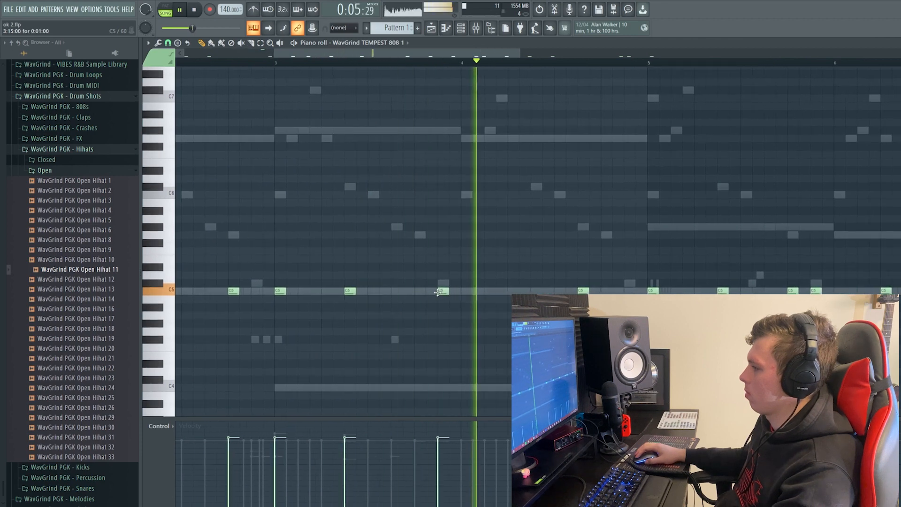
Replay the 808 line and move the third note of bar 5 to step 11 and the last note of bar 6 to step 13
{"action": "scroll", "coordinate": [279, 260], "scroll_direction": "down", "scroll_amount": 6}
{"action": "scroll", "coordinate": [284, 257], "scroll_direction": "up", "scroll_amount": 3}
{"action": "left_click_drag", "start_coordinate": [375, 256], "coordinate": [501, 266]}
{"action": "scroll", "coordinate": [316, 225], "scroll_direction": "up", "scroll_amount": 2}
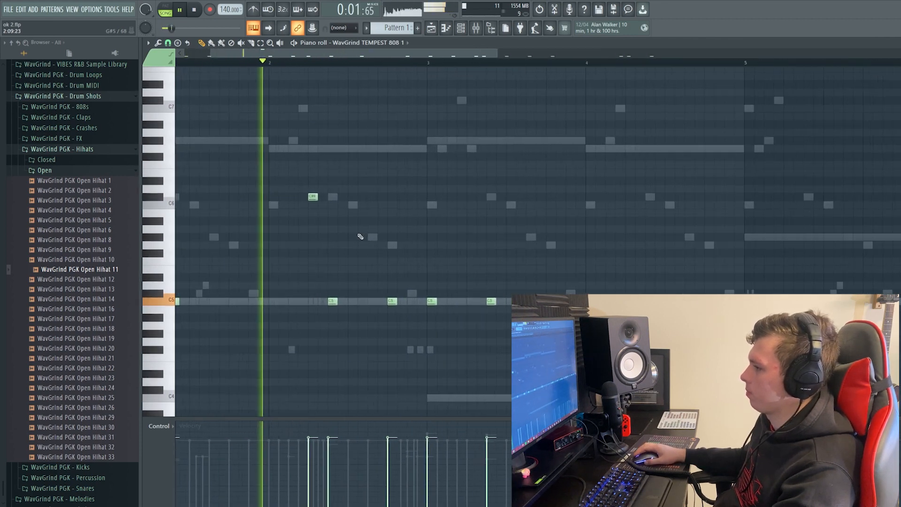
{"action": "scroll", "coordinate": [472, 236], "scroll_direction": "up", "scroll_amount": 2}
{"action": "left_click_drag", "start_coordinate": [450, 218], "coordinate": [344, 170]}
{"action": "left_click_drag", "start_coordinate": [456, 200], "coordinate": [357, 205]}
{"action": "left_click_drag", "start_coordinate": [508, 202], "coordinate": [273, 210]}
{"action": "left_click_drag", "start_coordinate": [559, 264], "coordinate": [416, 268]}
{"action": "left_click_drag", "start_coordinate": [530, 271], "coordinate": [504, 272]}
{"action": "left_click_drag", "start_coordinate": [706, 264], "coordinate": [540, 283]}
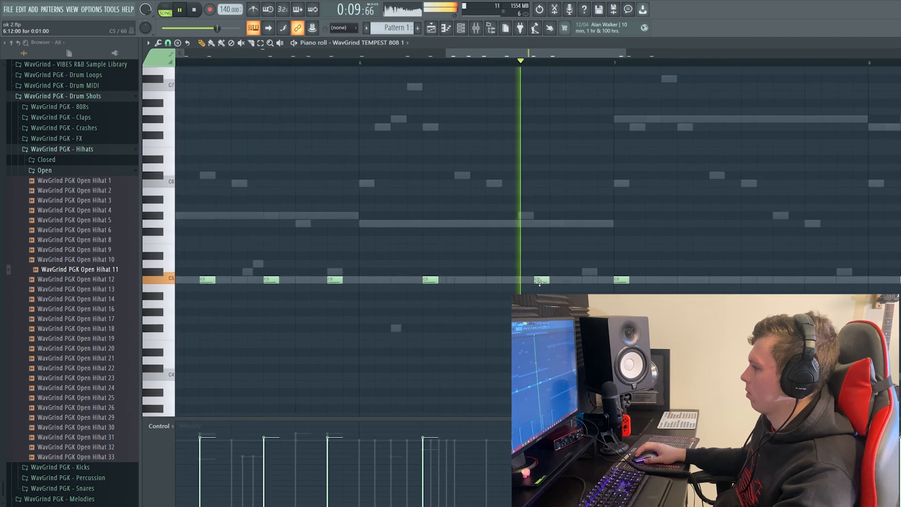
Move the first 808 note of bar 8 to the start of the bar
{"action": "scroll", "coordinate": [479, 206], "scroll_direction": "down", "scroll_amount": 4}
{"action": "left_click_drag", "start_coordinate": [477, 209], "coordinate": [297, 195]}
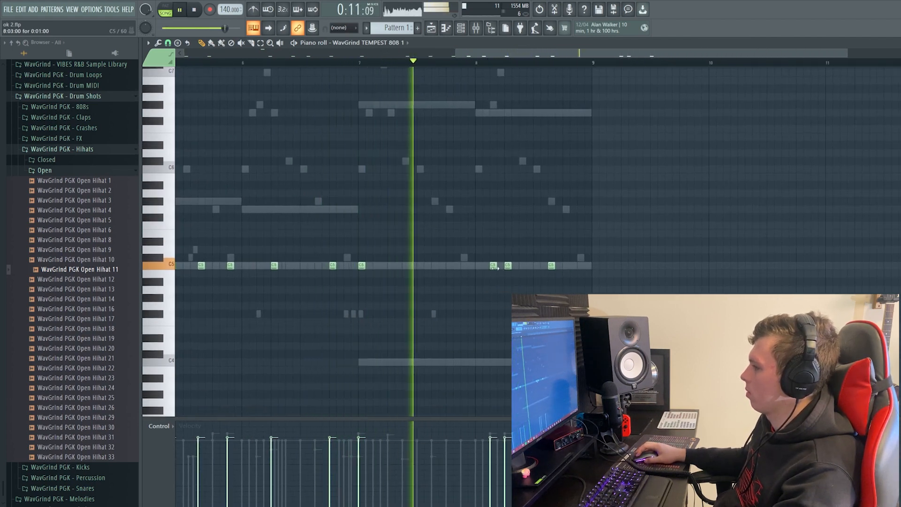
{"action": "left_click_drag", "start_coordinate": [493, 266], "coordinate": [479, 265]}
{"action": "scroll", "coordinate": [488, 227], "scroll_direction": "up", "scroll_amount": 4}
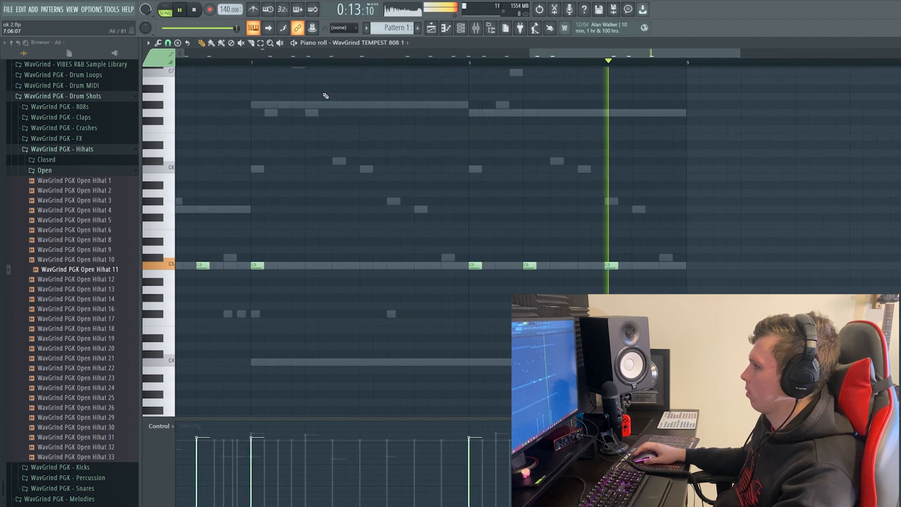
Move the last 808 note of bar 8 to step 13 and play the ending
{"action": "scroll", "coordinate": [416, 205], "scroll_direction": "down", "scroll_amount": 4}
{"action": "scroll", "coordinate": [488, 201], "scroll_direction": "up", "scroll_amount": 6}
{"action": "left_click_drag", "start_coordinate": [498, 199], "coordinate": [442, 184]}
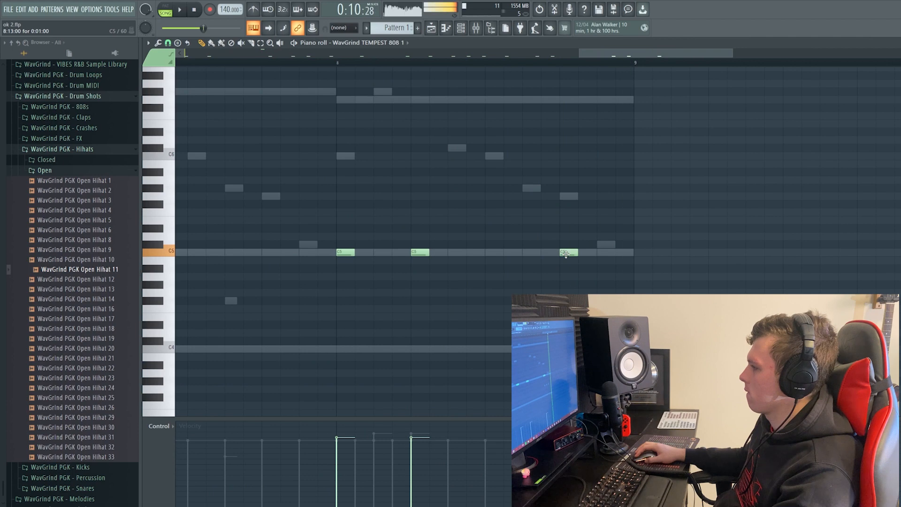
{"action": "scroll", "coordinate": [494, 219], "scroll_direction": "down", "scroll_amount": 7}
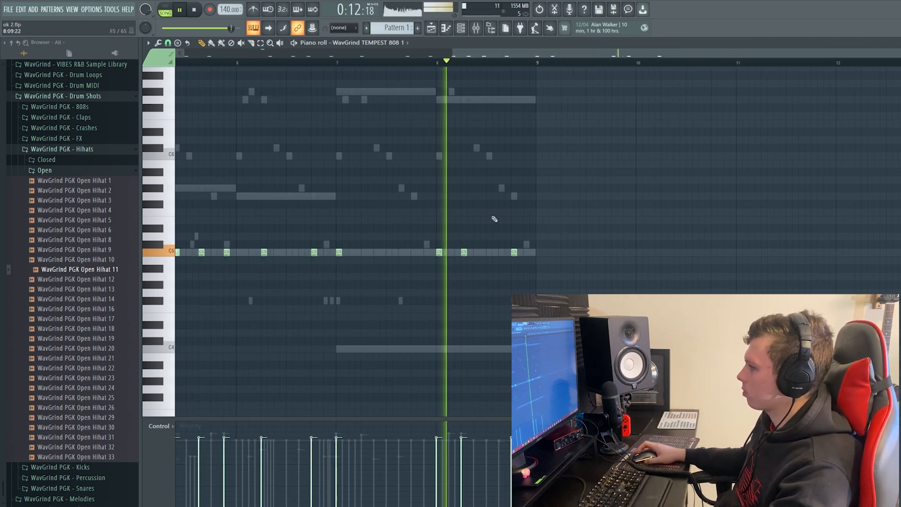
{"action": "scroll", "coordinate": [511, 219], "scroll_direction": "up", "scroll_amount": 5}
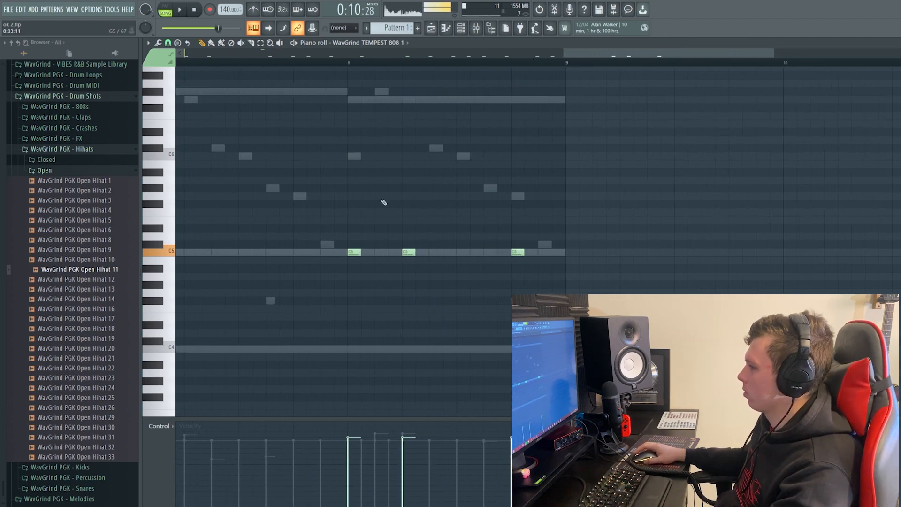
{"action": "scroll", "coordinate": [388, 201], "scroll_direction": "down", "scroll_amount": 7}
{"action": "scroll", "coordinate": [282, 219], "scroll_direction": "up", "scroll_amount": 2}
{"action": "left_click_drag", "start_coordinate": [273, 220], "coordinate": [466, 231]}
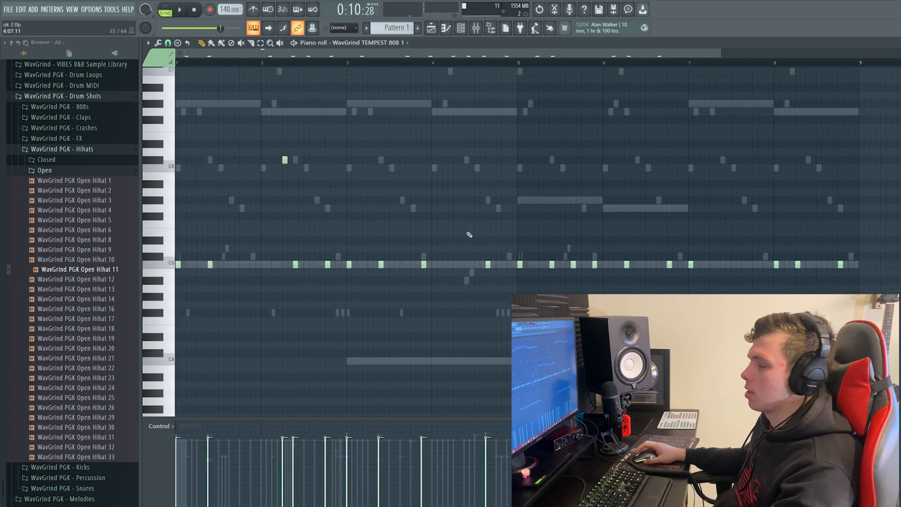
{"action": "scroll", "coordinate": [827, 203], "scroll_direction": "up", "scroll_amount": 6}
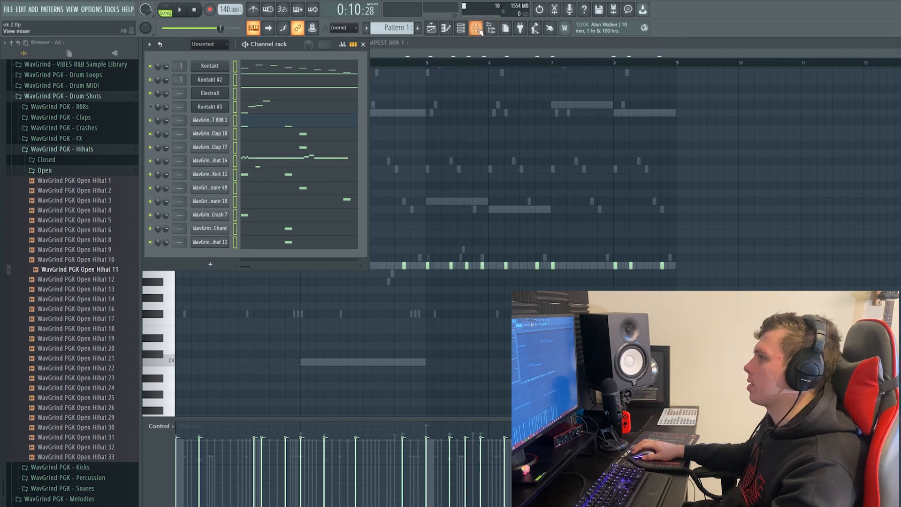
Open the mixer and route all channels to their own mixer tracks, starting with Kontakt on insert 1
{"action": "left_click", "coordinate": [480, 31]}
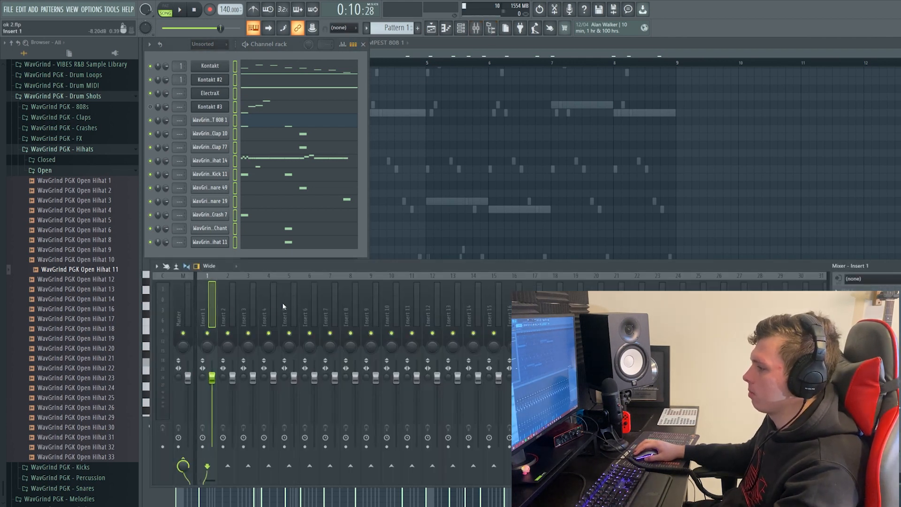
{"action": "key", "text": "ctrl+shift+l"}
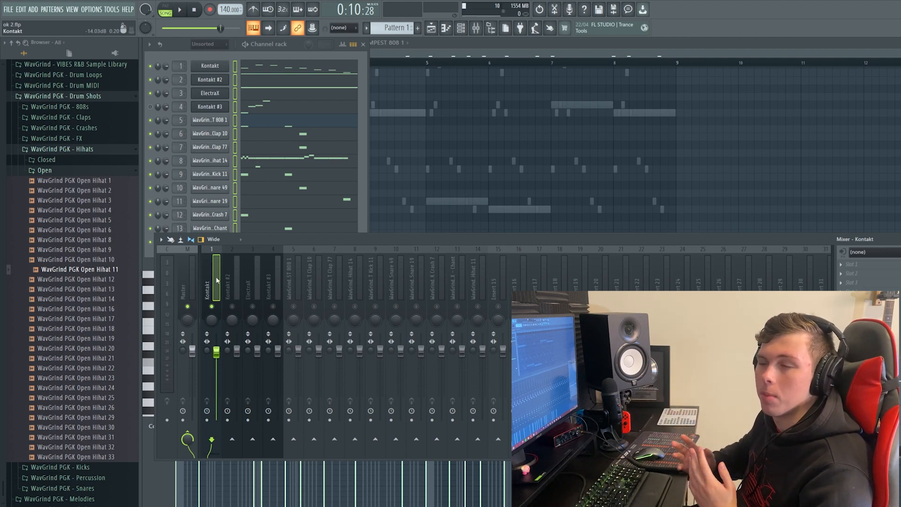
{"action": "left_click_drag", "start_coordinate": [307, 240], "coordinate": [309, 233]}
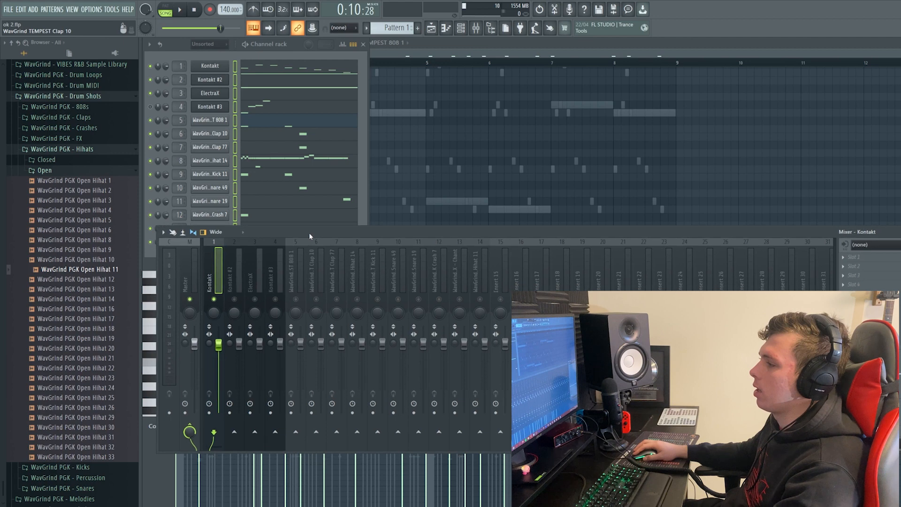
{"action": "left_click_drag", "start_coordinate": [309, 233], "coordinate": [349, 208]}
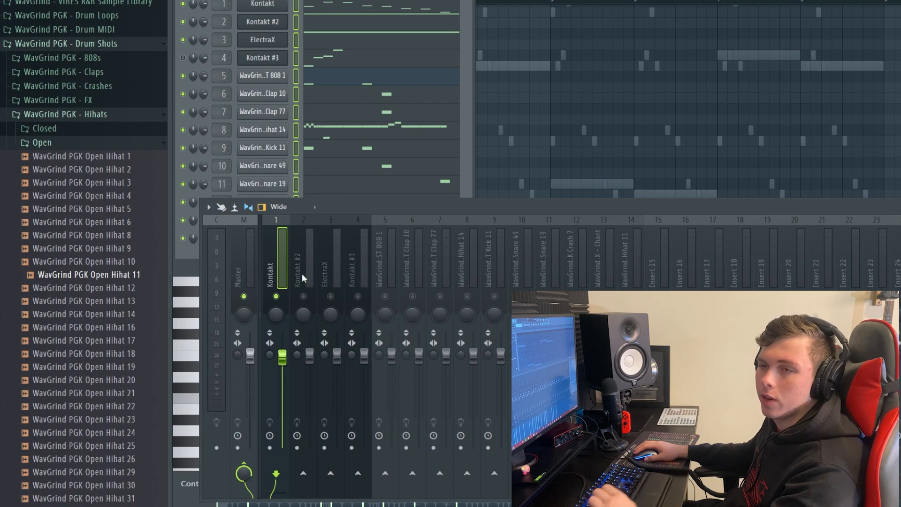
Play the beat, add Fruity Reeverb 2 to the first Kontakt track and fine-tune its wet level
{"action": "key", "text": "space"}
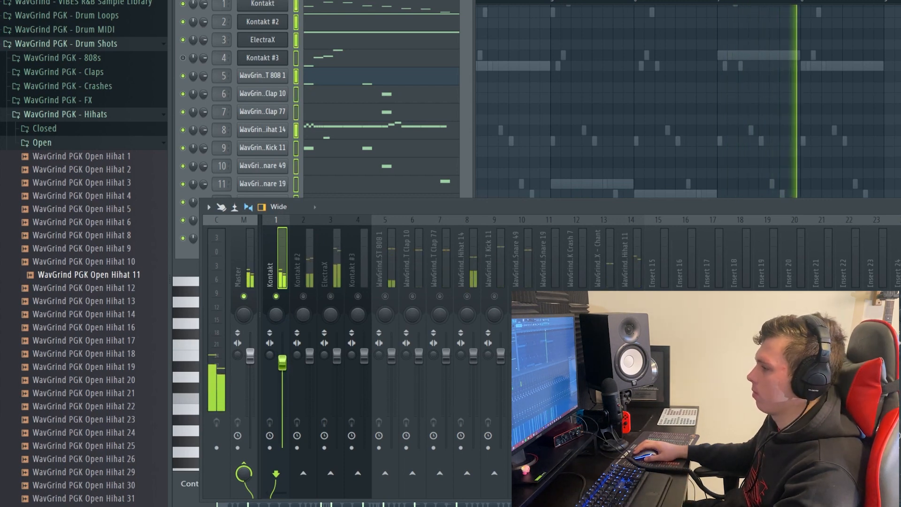
{"action": "left_click_drag", "start_coordinate": [704, 207], "coordinate": [677, 197]}
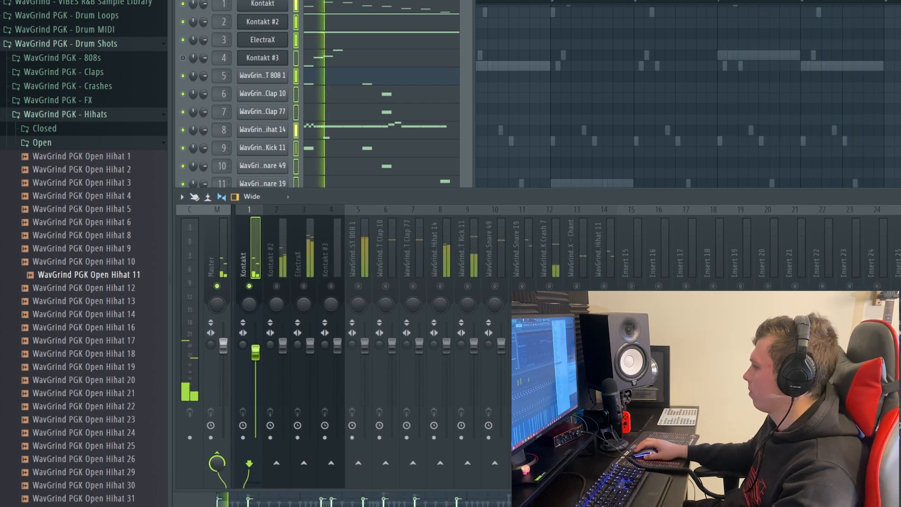
{"action": "left_click", "coordinate": [868, 202]}
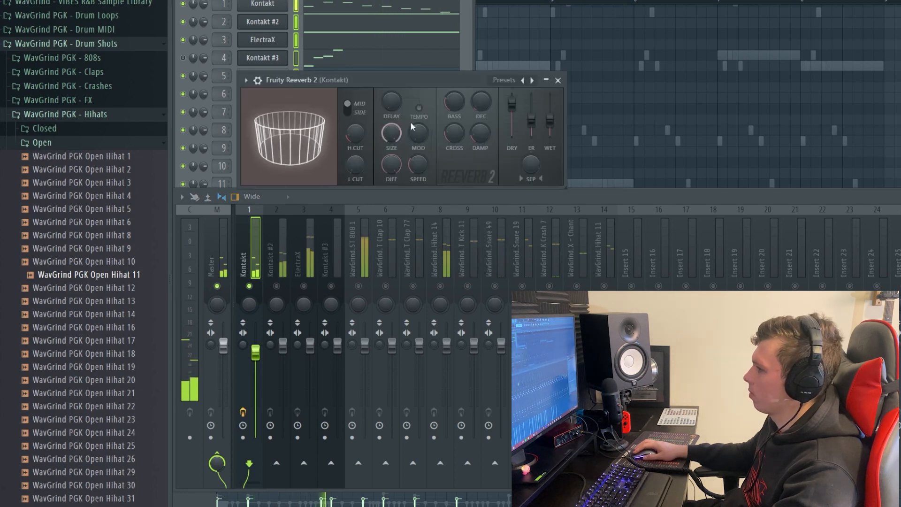
{"action": "mouse_move", "coordinate": [550, 121]}
{"action": "left_mouse_down"}
{"action": "mouse_move", "coordinate": [551, 108]}
{"action": "mouse_move", "coordinate": [553, 120]}
{"action": "left_mouse_up"}
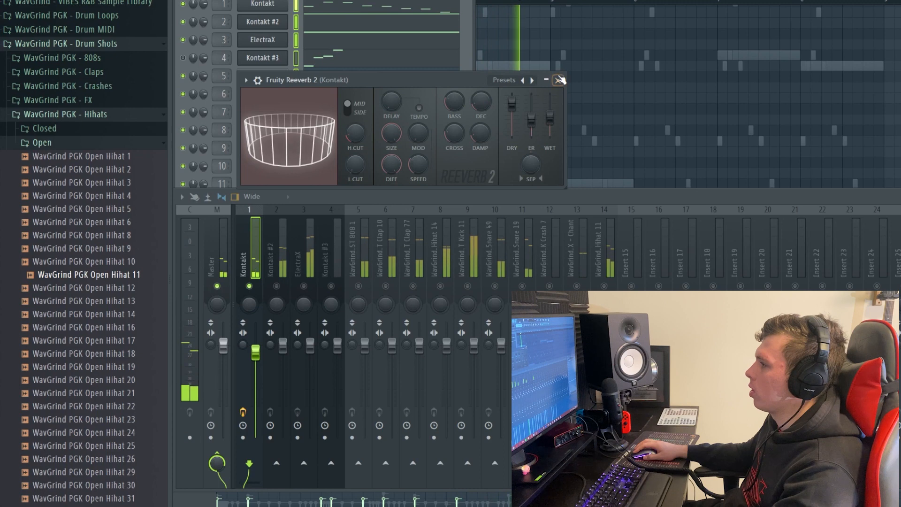
{"action": "left_click", "coordinate": [560, 80]}
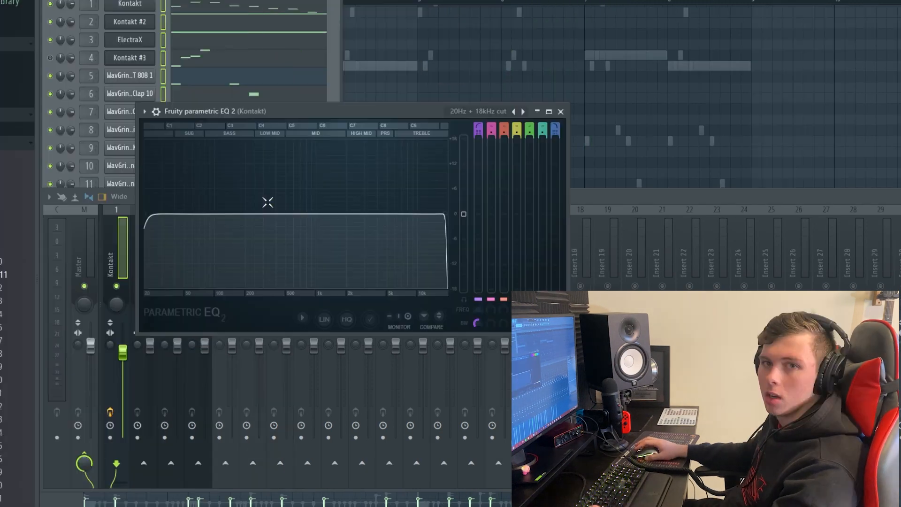
Set up Fruity Parametric EQ 2 on the first Kontakt track with the 20Hz + 18kHz cut preset and raise its low cut
{"action": "key", "text": "space"}
{"action": "key", "text": "space"}
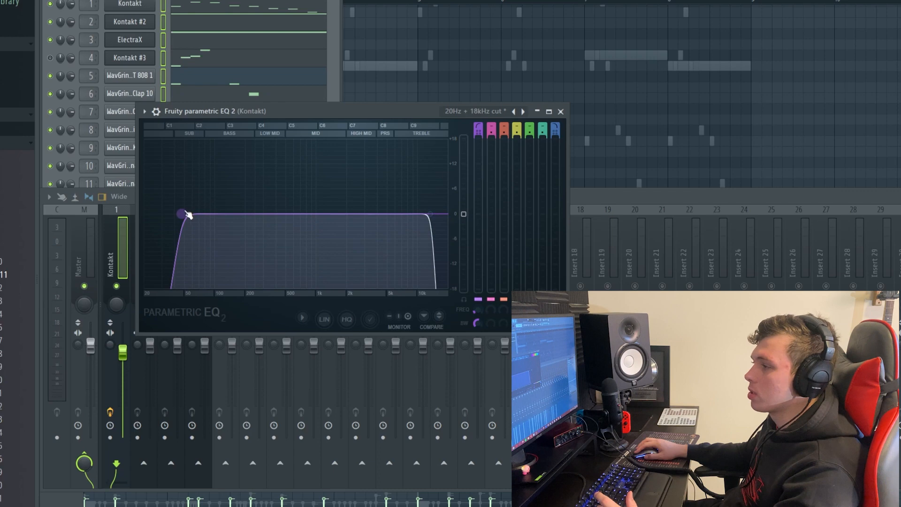
{"action": "scroll", "coordinate": [183, 215], "scroll_direction": "down", "scroll_amount": 3}
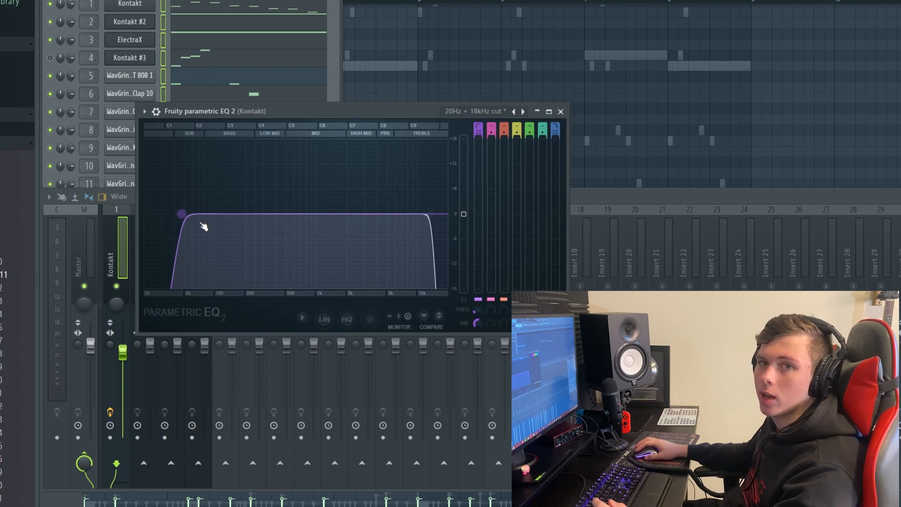
{"action": "key", "text": "space"}
{"action": "left_click_drag", "start_coordinate": [181, 214], "coordinate": [250, 214]}
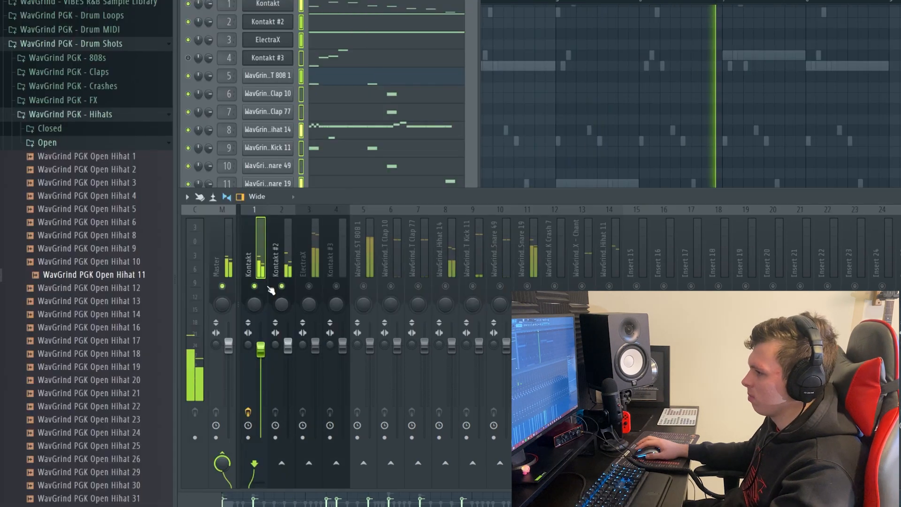
Lower the Kontakt #2 level and EQ it from the 20Hz + 18kHz cut preset, tightening the low cut and the high cut
{"action": "left_click_drag", "start_coordinate": [288, 361], "coordinate": [290, 369]}
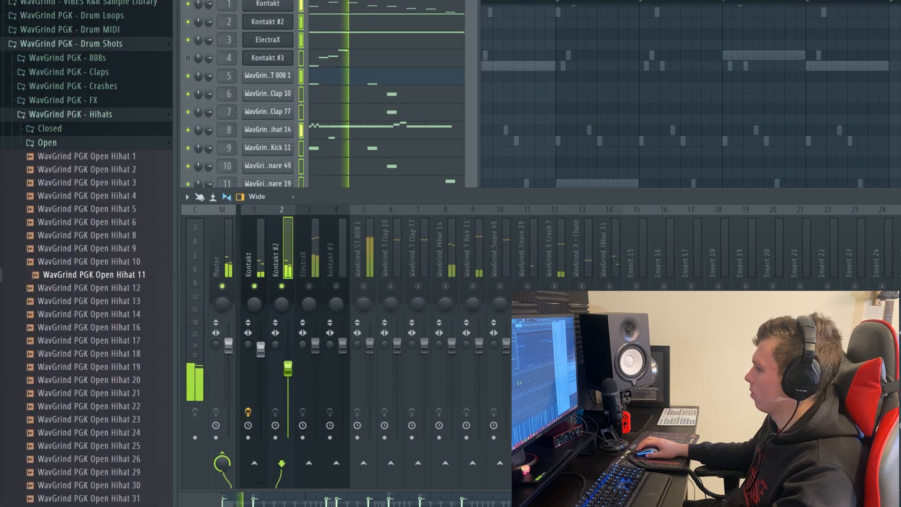
{"action": "left_click", "coordinate": [661, 112]}
{"action": "left_click", "coordinate": [661, 111]}
{"action": "left_click_drag", "start_coordinate": [306, 221], "coordinate": [385, 217]}
{"action": "left_click_drag", "start_coordinate": [584, 215], "coordinate": [574, 214]}
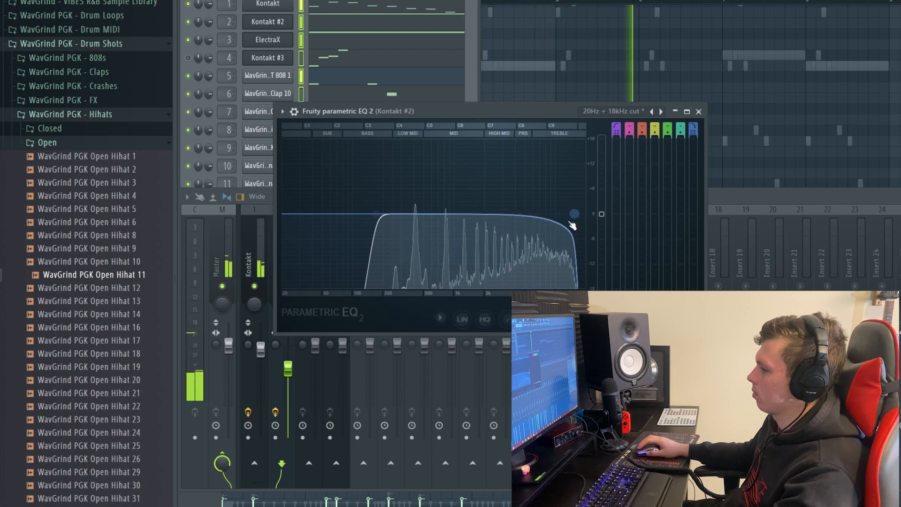
{"action": "left_click", "coordinate": [698, 112]}
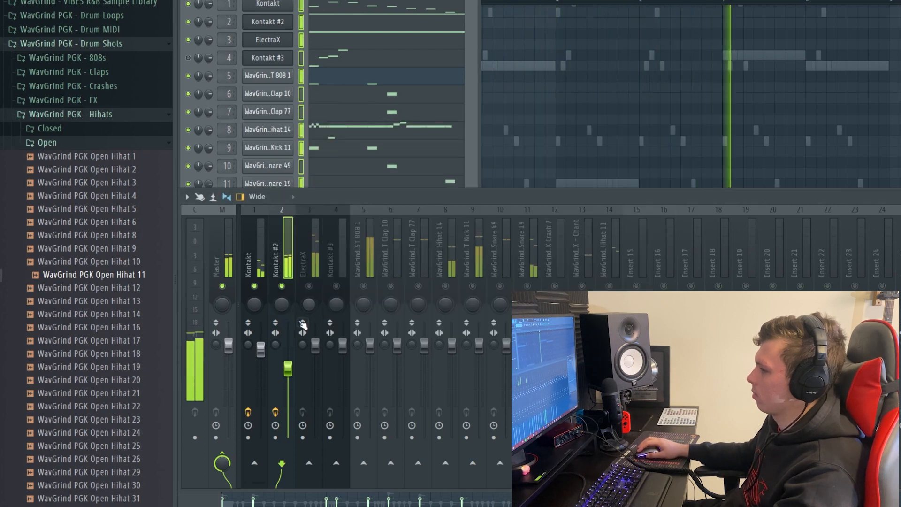
Turn the Kontakt #2 track down further and lower the ElectraX track's level
{"action": "left_click_drag", "start_coordinate": [288, 377], "coordinate": [288, 382]}
{"action": "left_click_drag", "start_coordinate": [260, 350], "coordinate": [315, 368]}
{"action": "left_click", "coordinate": [309, 286]}
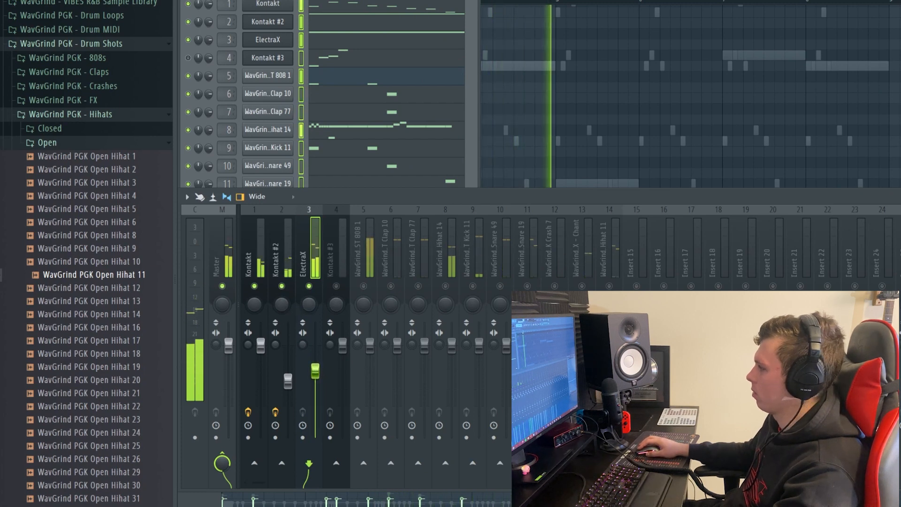
Add Fruity Parametric EQ 2 to the ElectraX track with the 20Hz + 18kHz cut preset and raise its low cut
{"action": "left_click", "coordinate": [897, 188]}
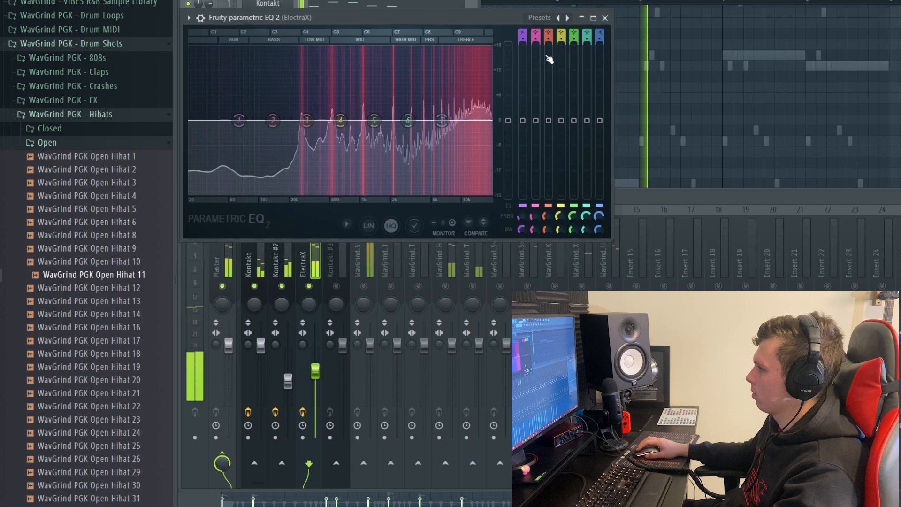
{"action": "left_click", "coordinate": [568, 17]}
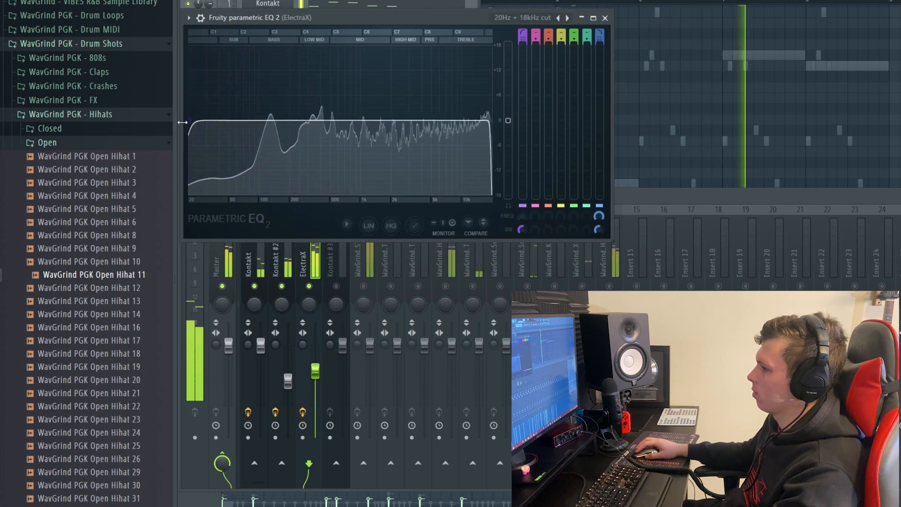
{"action": "left_click_drag", "start_coordinate": [205, 123], "coordinate": [272, 120]}
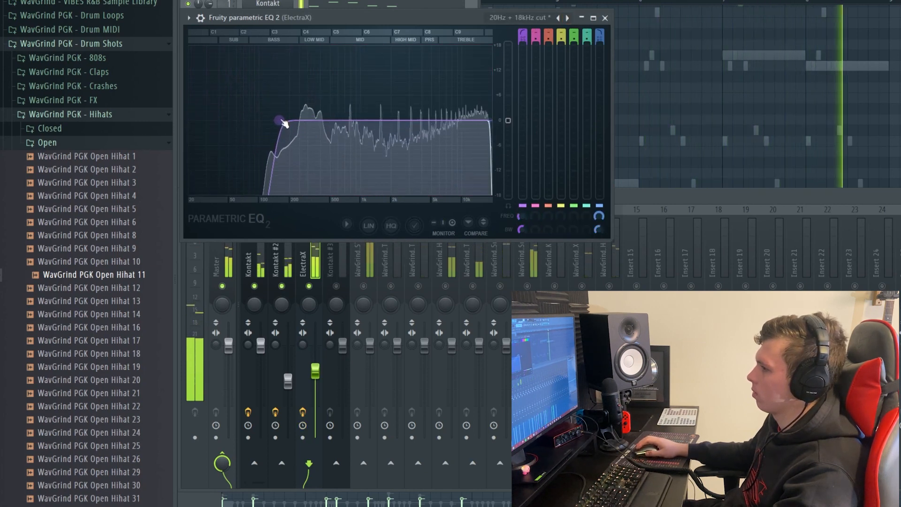
{"action": "left_click_drag", "start_coordinate": [271, 121], "coordinate": [193, 120]}
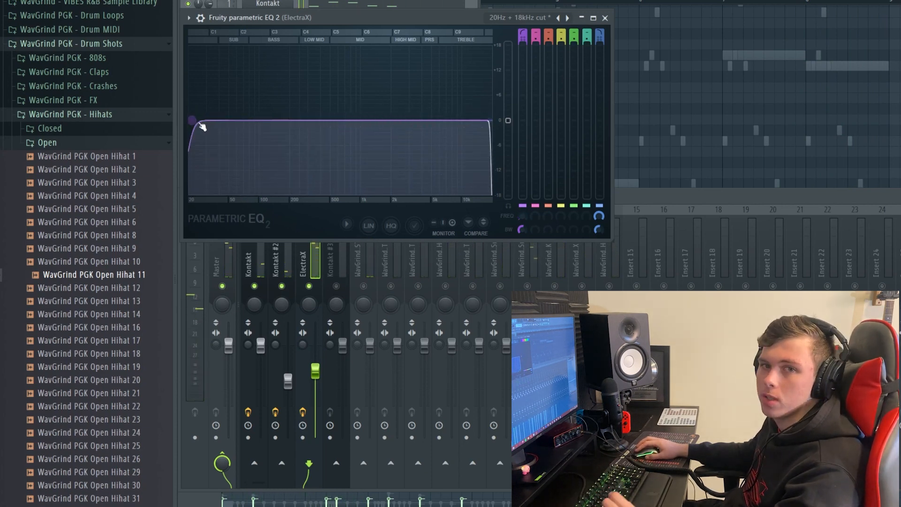
{"action": "left_click_drag", "start_coordinate": [202, 126], "coordinate": [253, 126]}
{"action": "key", "text": "space"}
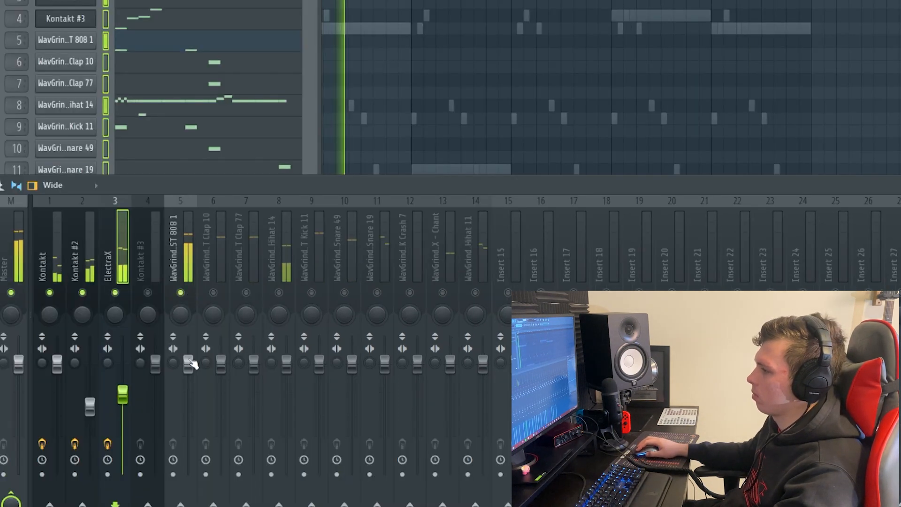
Add Fruity Fast Dist to the 808 track with the mix at half and a reduced threshold, then turn the track down slightly
{"action": "left_click", "coordinate": [187, 263]}
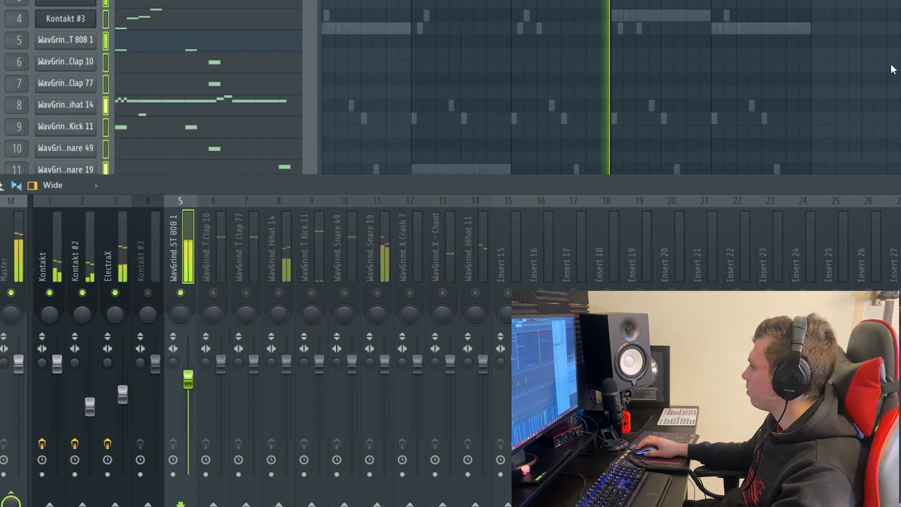
{"action": "left_click", "coordinate": [900, 115]}
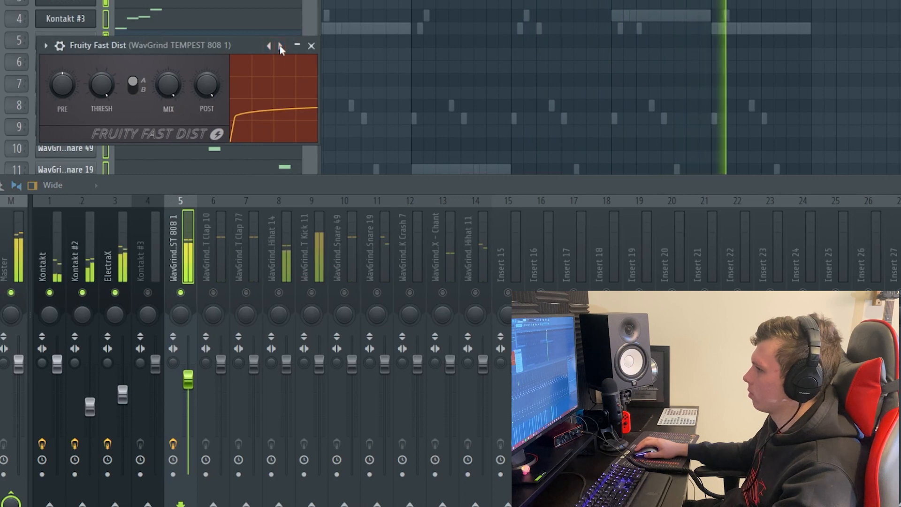
{"action": "left_click_drag", "start_coordinate": [173, 89], "coordinate": [173, 108]}
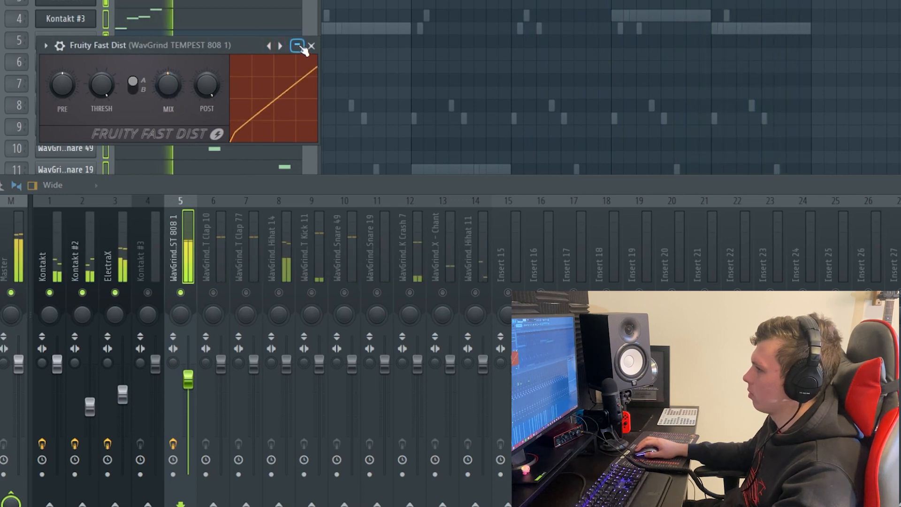
{"action": "left_click_drag", "start_coordinate": [102, 84], "coordinate": [101, 101]}
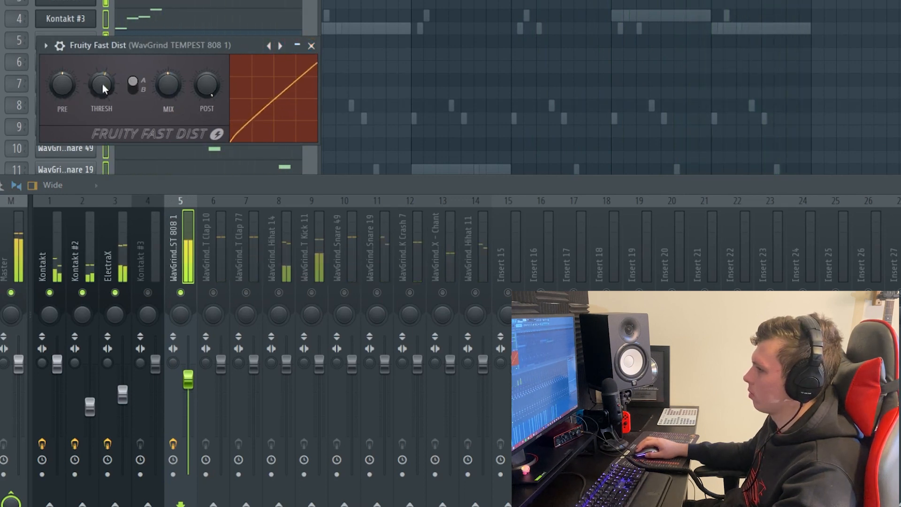
{"action": "left_click", "coordinate": [311, 46]}
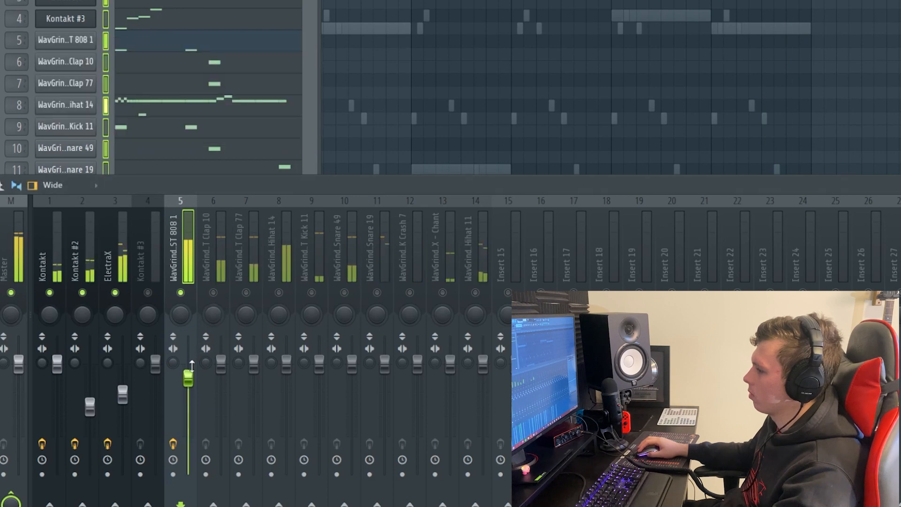
{"action": "left_click_drag", "start_coordinate": [189, 379], "coordinate": [188, 384]}
{"action": "key", "text": "space"}
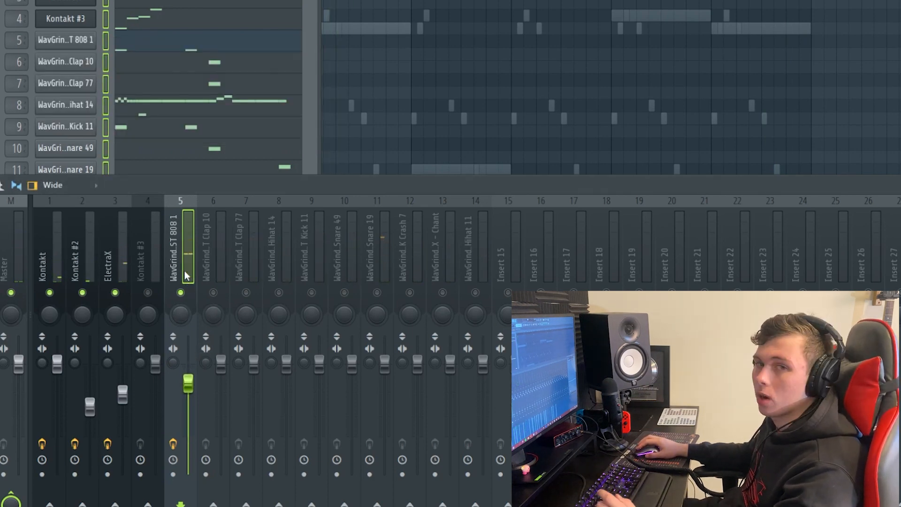
Replay the beat and adjust the stereo separation of the master track
{"action": "key", "text": "space"}
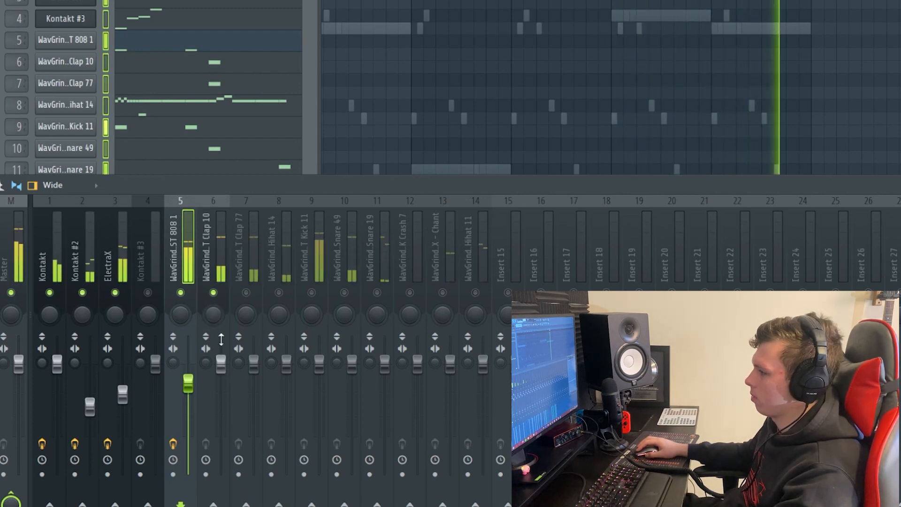
{"action": "left_click", "coordinate": [15, 260]}
{"action": "key", "text": "space"}
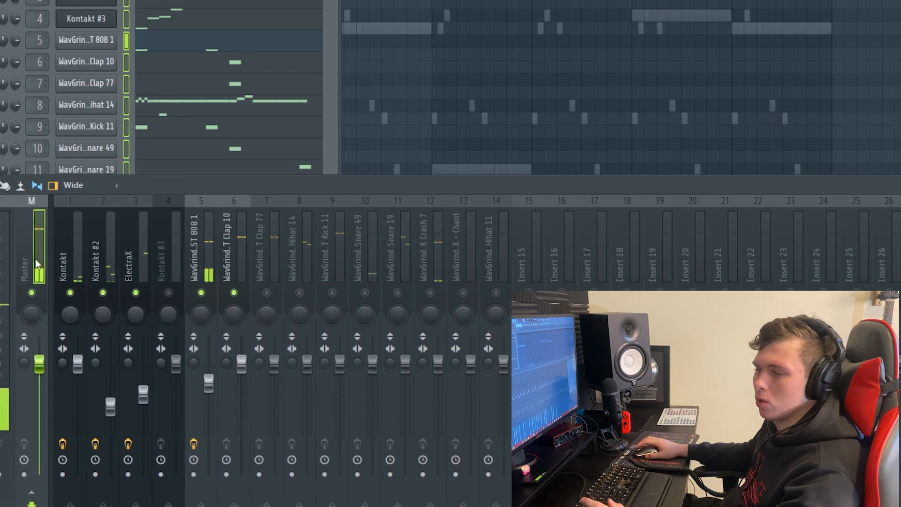
{"action": "left_click_drag", "start_coordinate": [46, 314], "coordinate": [46, 281]}
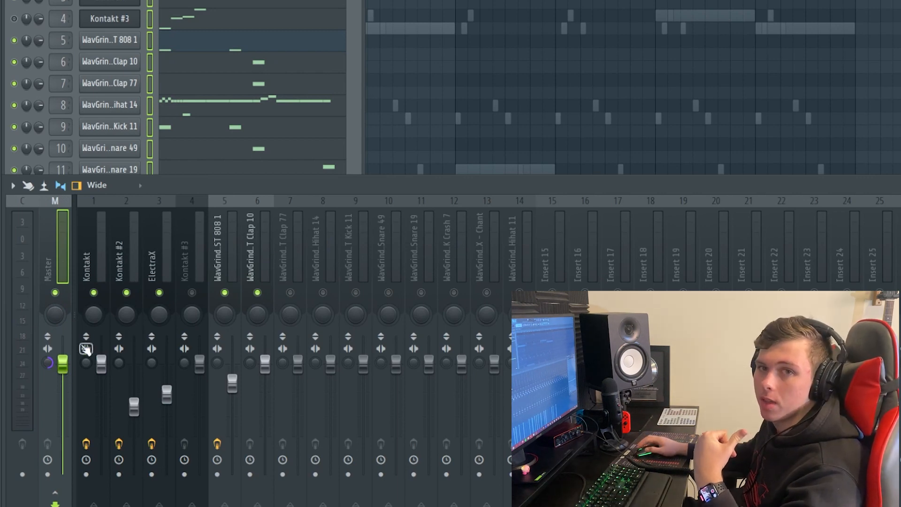
Play the mix again and trim the 808 track's level a little more
{"action": "left_click", "coordinate": [105, 258]}
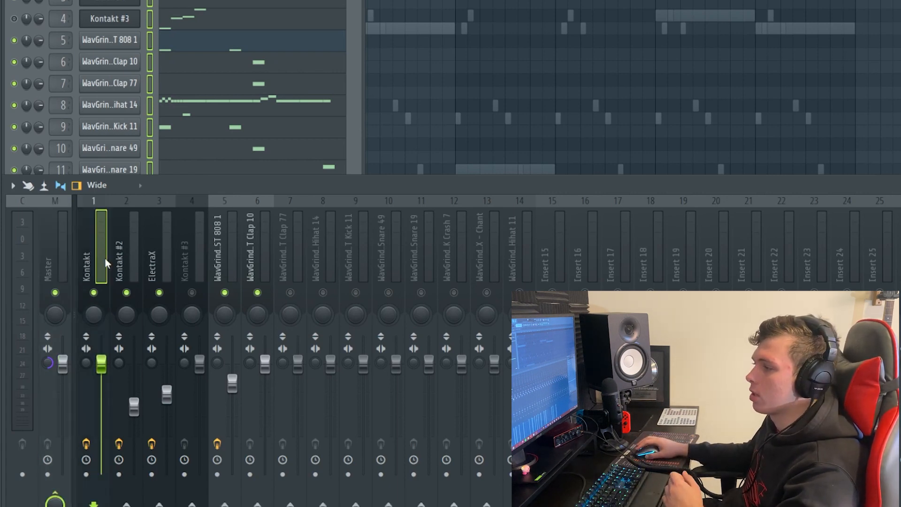
{"action": "key", "text": "space"}
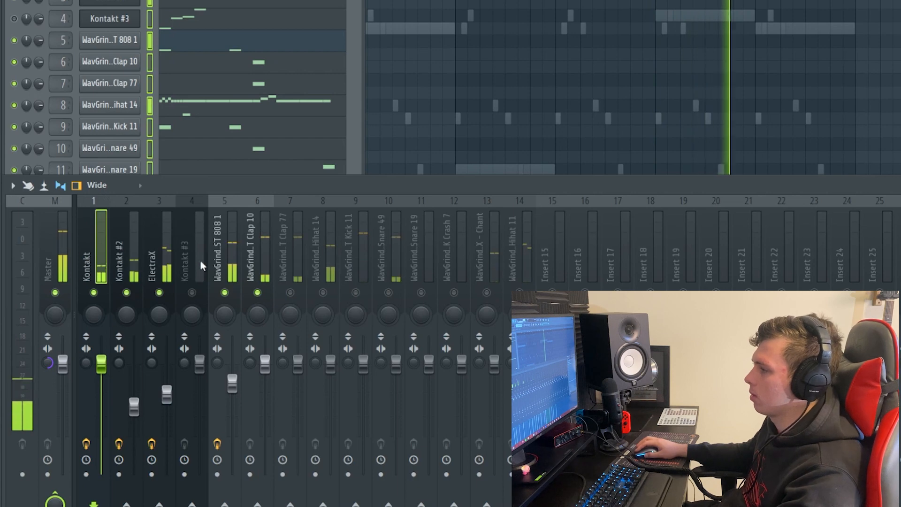
{"action": "left_click_drag", "start_coordinate": [232, 383], "coordinate": [232, 386]}
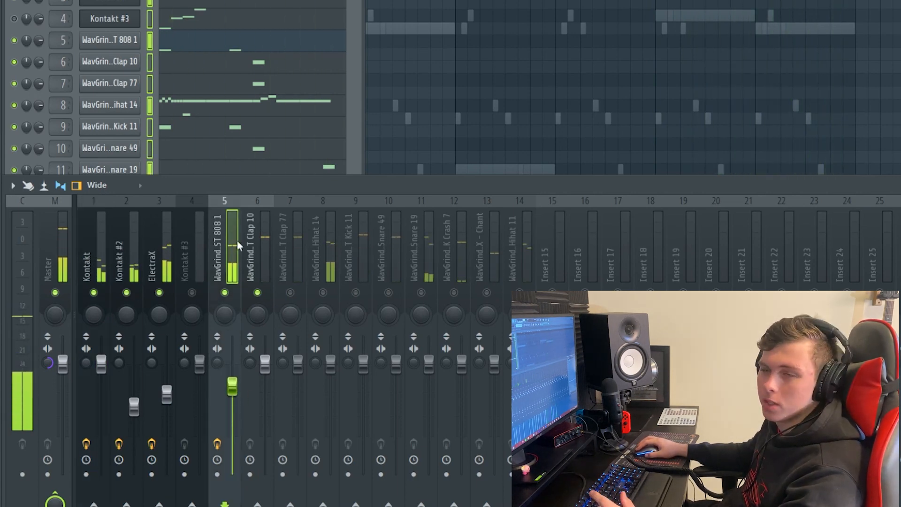
Continue through the drum tracks, adding Fruity Reeverb 2 to the Hihat 14 track with its wet level at 27%
{"action": "left_click", "coordinate": [264, 240]}
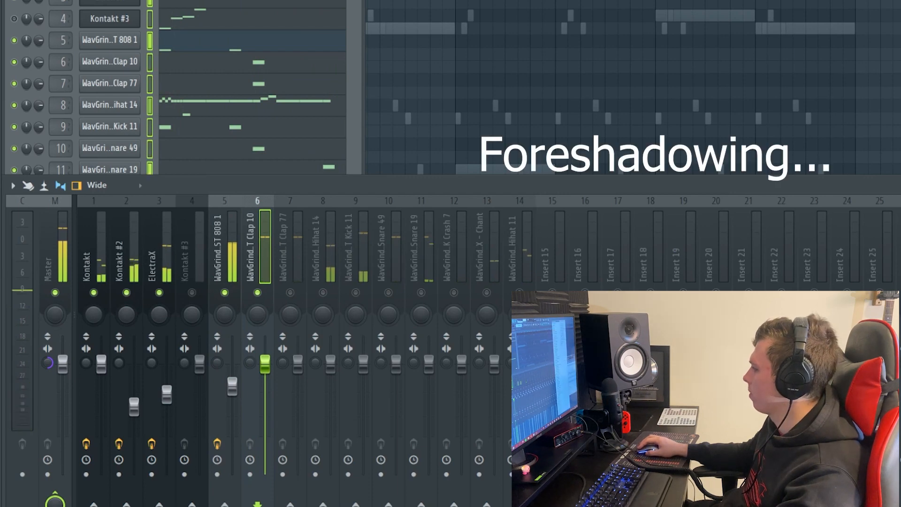
{"action": "left_click", "coordinate": [897, 282]}
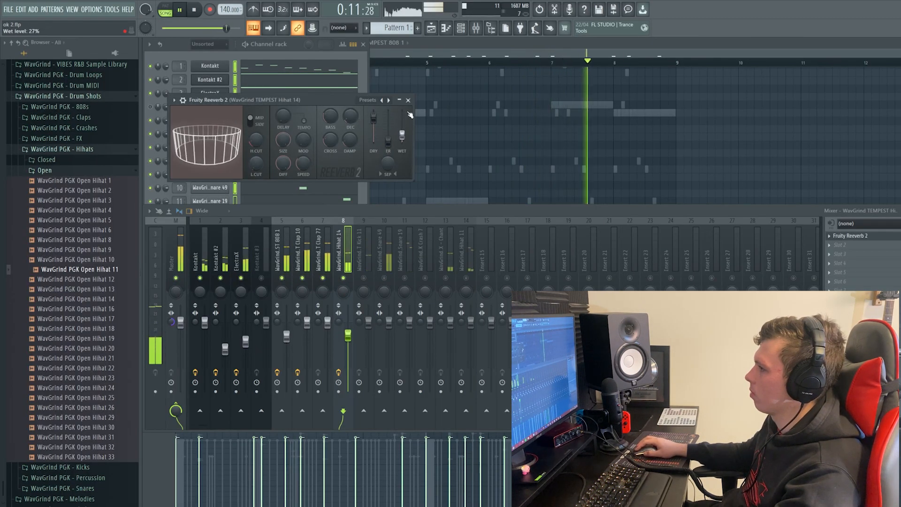
{"action": "left_click", "coordinate": [408, 100]}
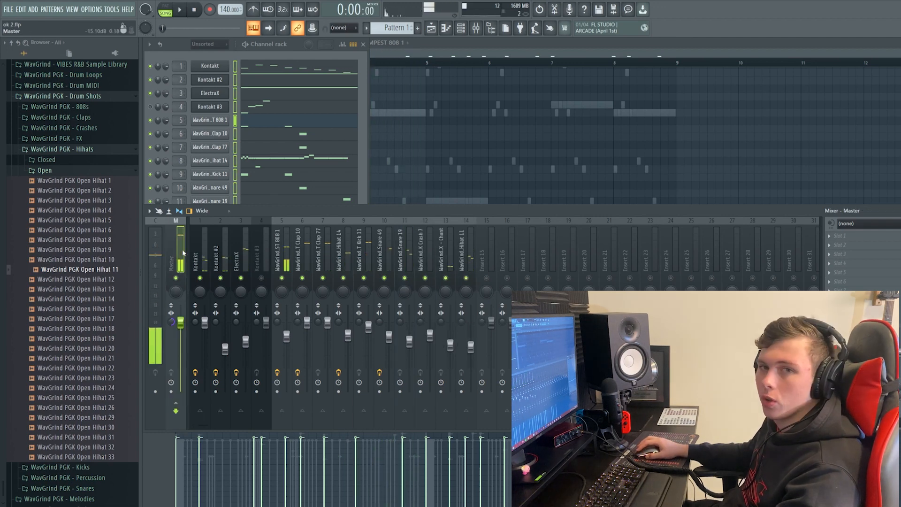
Add Ozone 9 Elements to the master and set its Maximizer threshold to -4.0 dB and character to 1.05 during playback
{"action": "key", "text": "space"}
{"action": "key", "text": "space"}
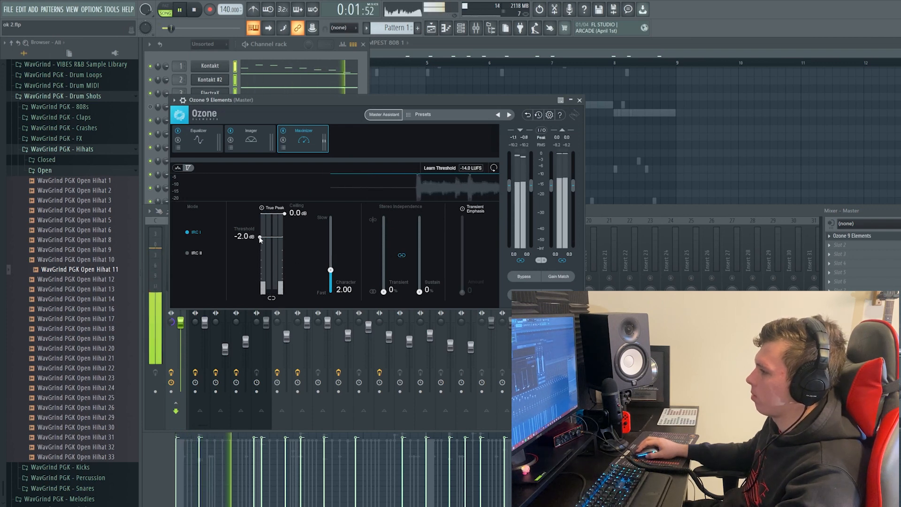
{"action": "left_click_drag", "start_coordinate": [261, 237], "coordinate": [260, 251]}
{"action": "left_click_drag", "start_coordinate": [330, 270], "coordinate": [330, 280]}
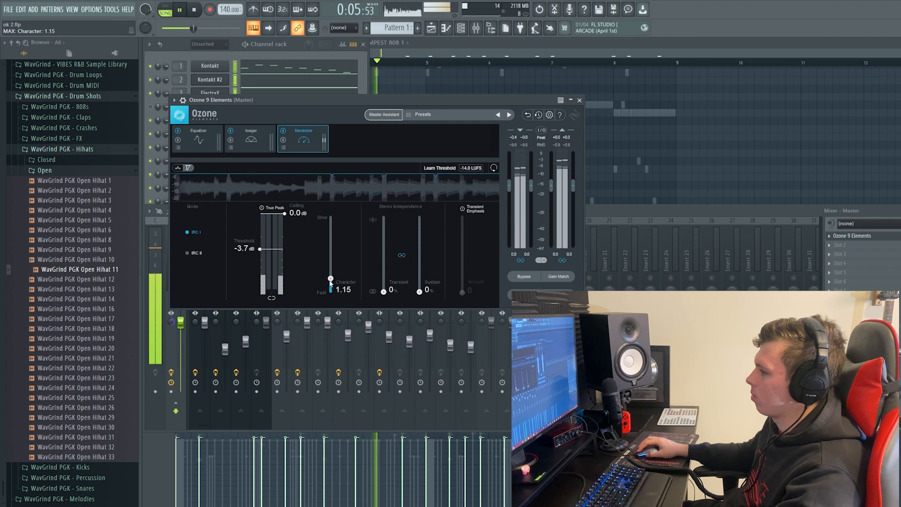
{"action": "left_click_drag", "start_coordinate": [261, 249], "coordinate": [260, 254]}
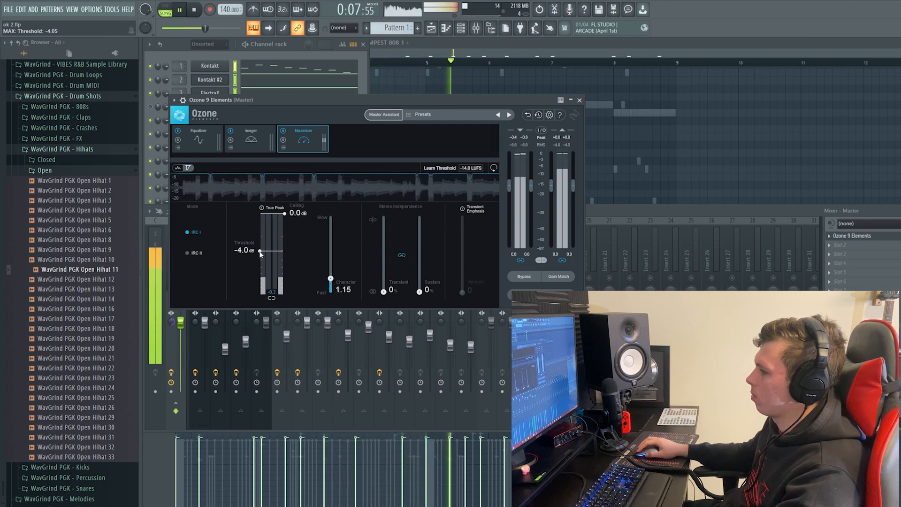
{"action": "left_click_drag", "start_coordinate": [332, 279], "coordinate": [328, 271]}
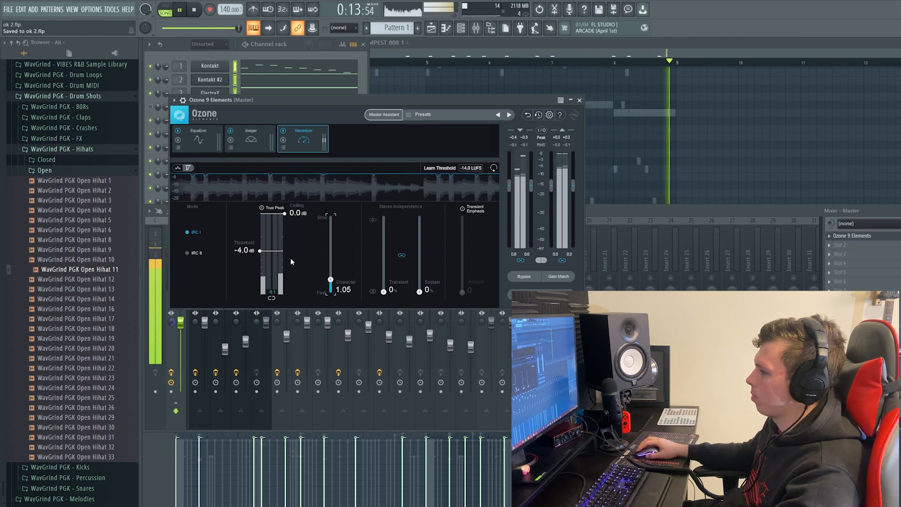
{"action": "left_click", "coordinate": [580, 100]}
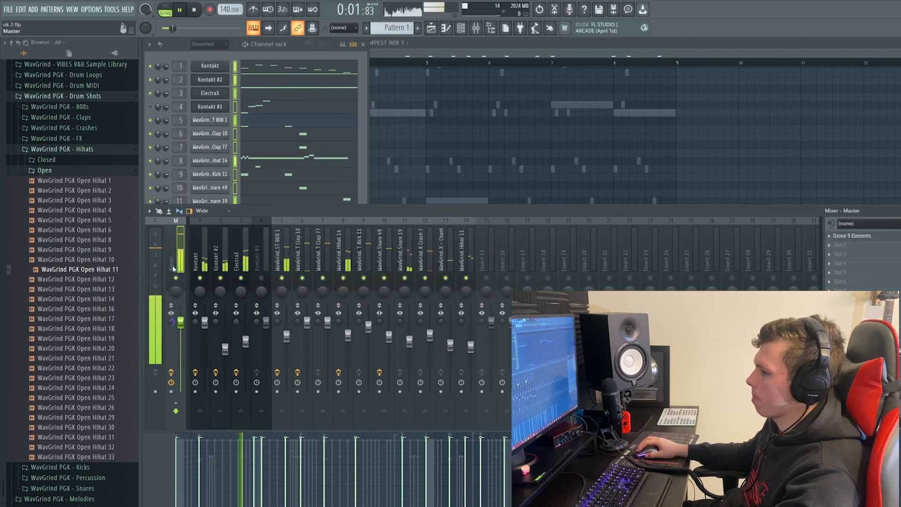
Stop playback of the mastered beat and save the project
{"action": "key", "text": "space"}
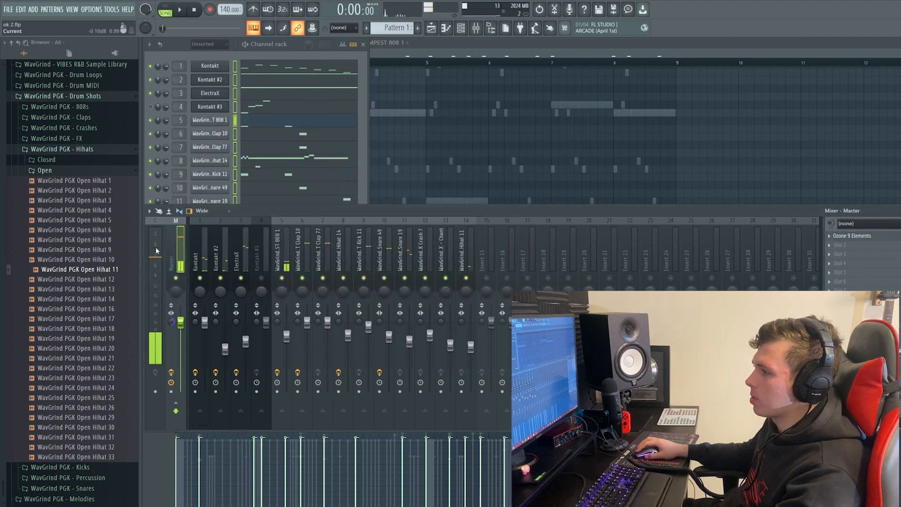
{"action": "left_click", "coordinate": [157, 249]}
{"action": "key", "text": "ctrl+s"}
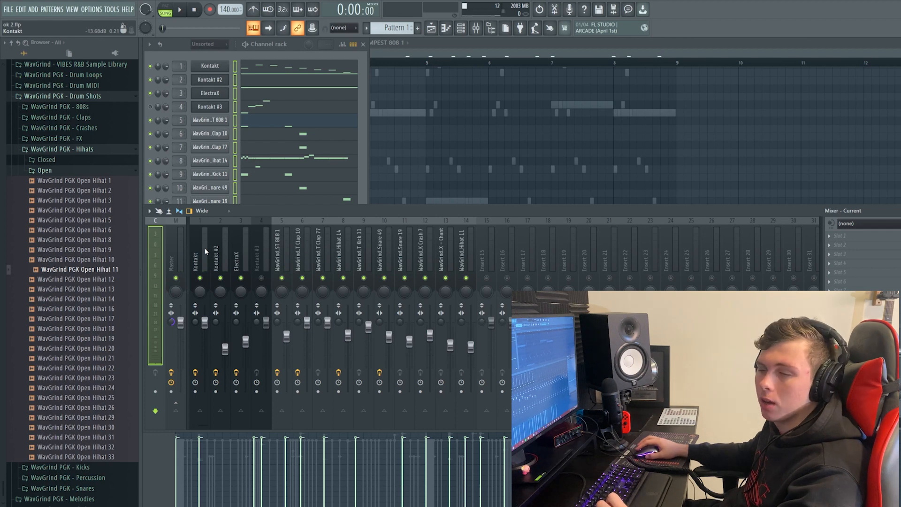
{"action": "left_click", "coordinate": [173, 248]}
{"action": "left_click", "coordinate": [880, 241]}
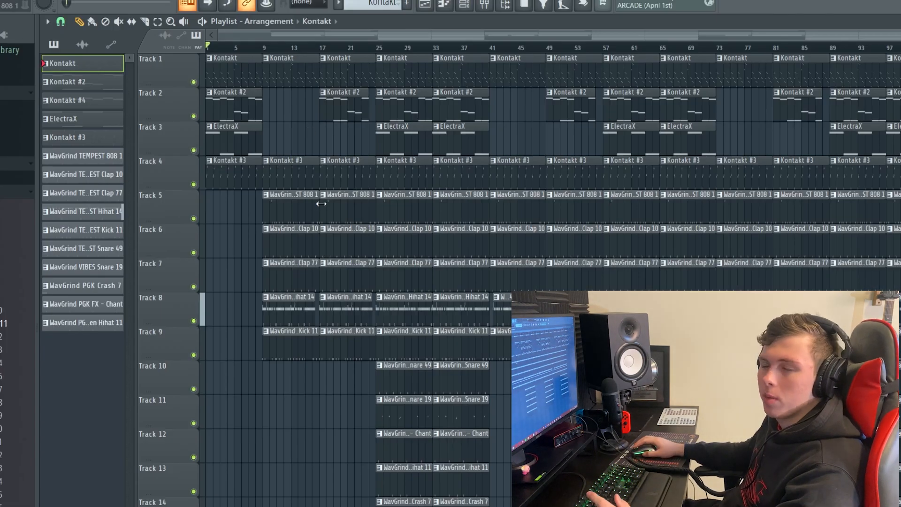
Examine the intro's melody clips on Tracks 1 to 4 in the first eight bars of the playlist
{"action": "scroll", "coordinate": [214, 235], "scroll_direction": "up", "scroll_amount": 4}
{"action": "left_click_drag", "start_coordinate": [392, 220], "coordinate": [235, 71]}
{"action": "key", "text": "ctrl+d"}
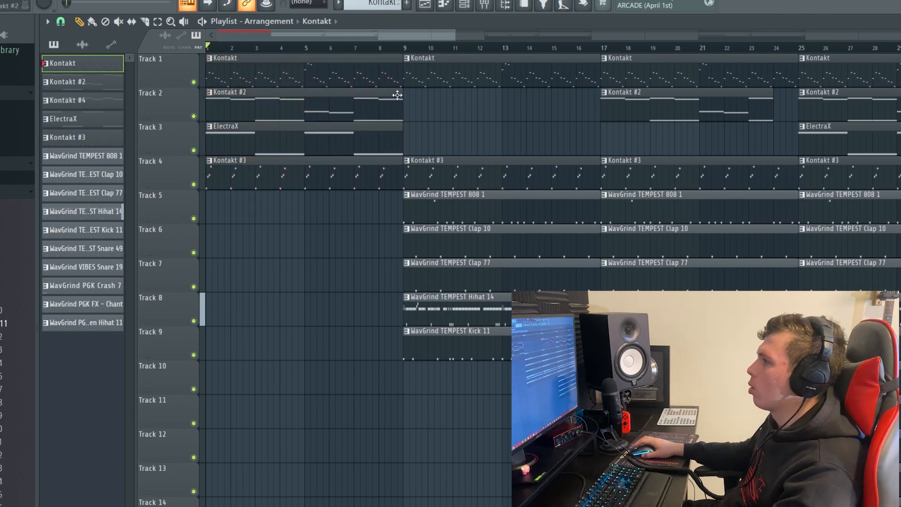
{"action": "scroll", "coordinate": [412, 50], "scroll_direction": "up", "scroll_amount": 3}
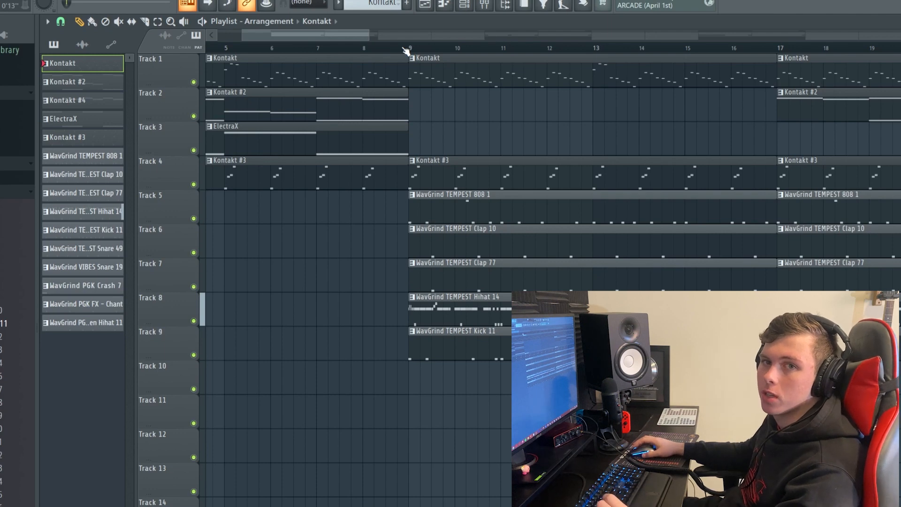
{"action": "scroll", "coordinate": [427, 130], "scroll_direction": "down", "scroll_amount": 3}
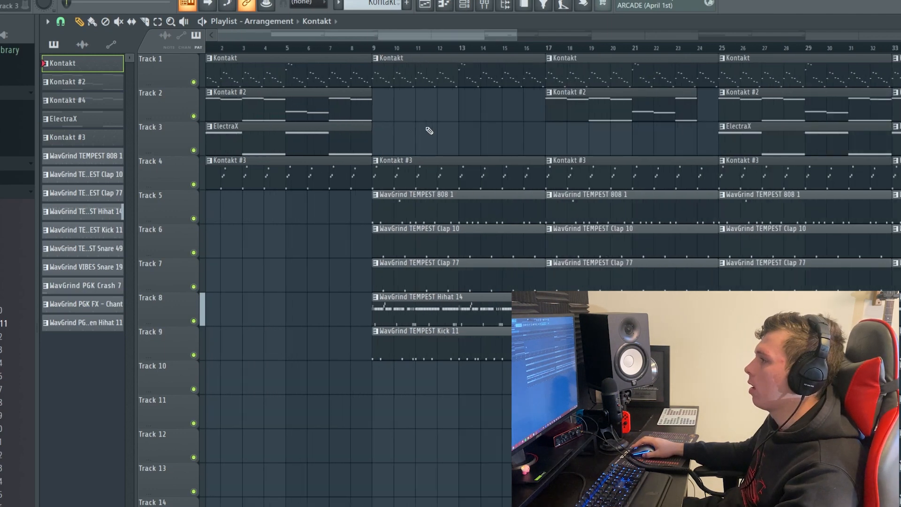
{"action": "left_click_drag", "start_coordinate": [319, 209], "coordinate": [281, 71]}
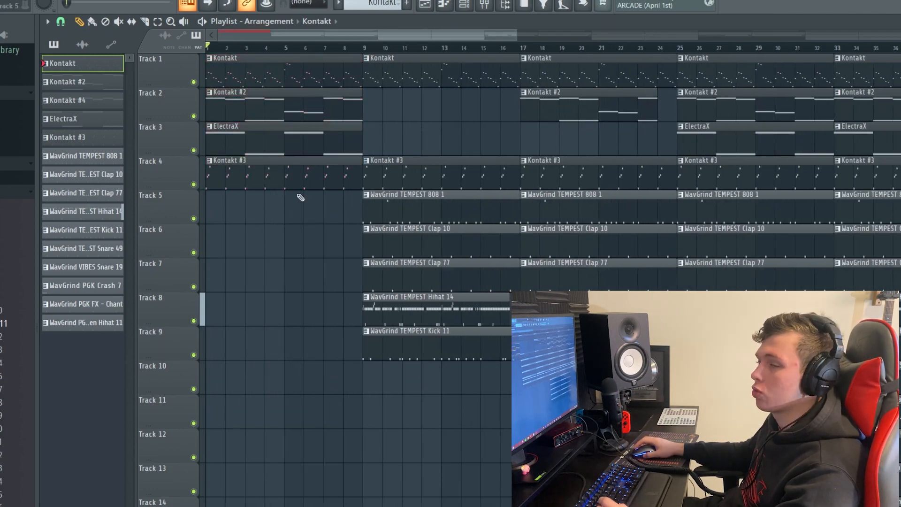
Place the playhead at bar 9 and examine the section where the 808 and drum clips enter, then the whole arrangement
{"action": "left_click", "coordinate": [364, 46]}
{"action": "scroll", "coordinate": [397, 82], "scroll_direction": "up", "scroll_amount": 4}
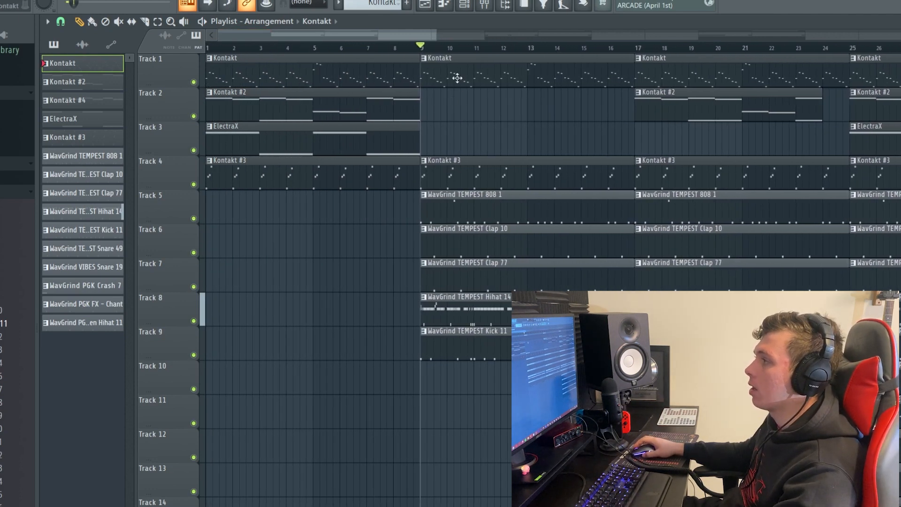
{"action": "scroll", "coordinate": [512, 135], "scroll_direction": "down", "scroll_amount": 4}
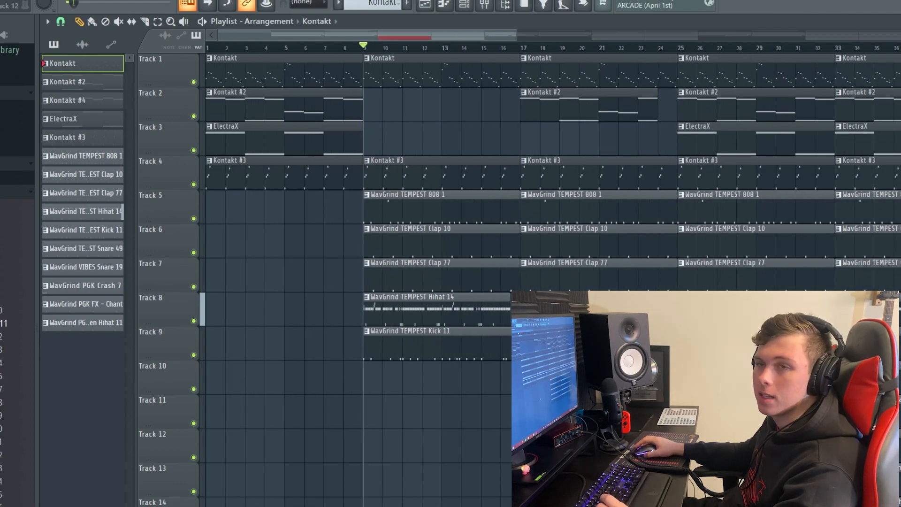
{"action": "scroll", "coordinate": [423, 135], "scroll_direction": "up", "scroll_amount": 1}
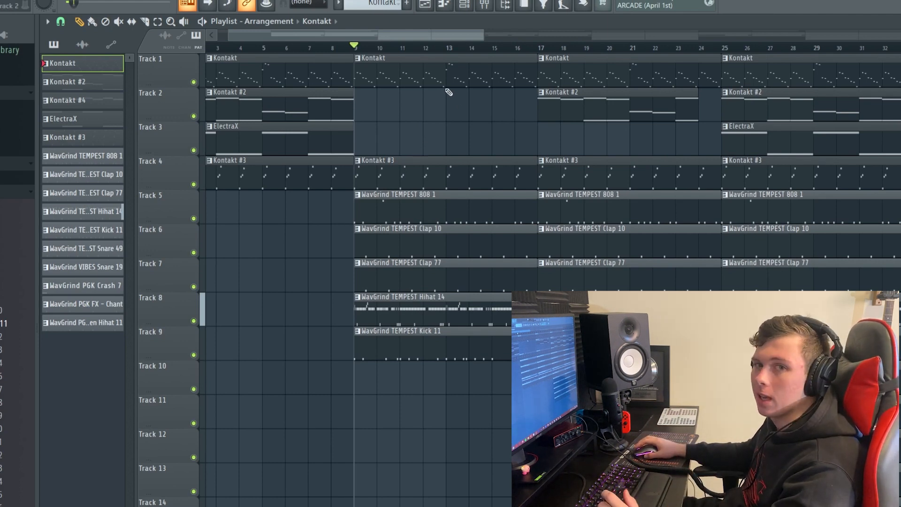
{"action": "scroll", "coordinate": [425, 93], "scroll_direction": "down", "scroll_amount": 3}
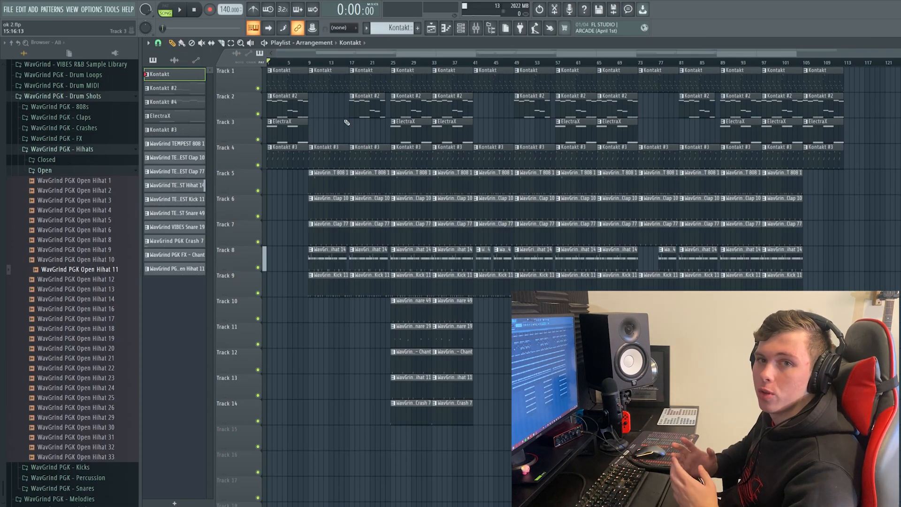